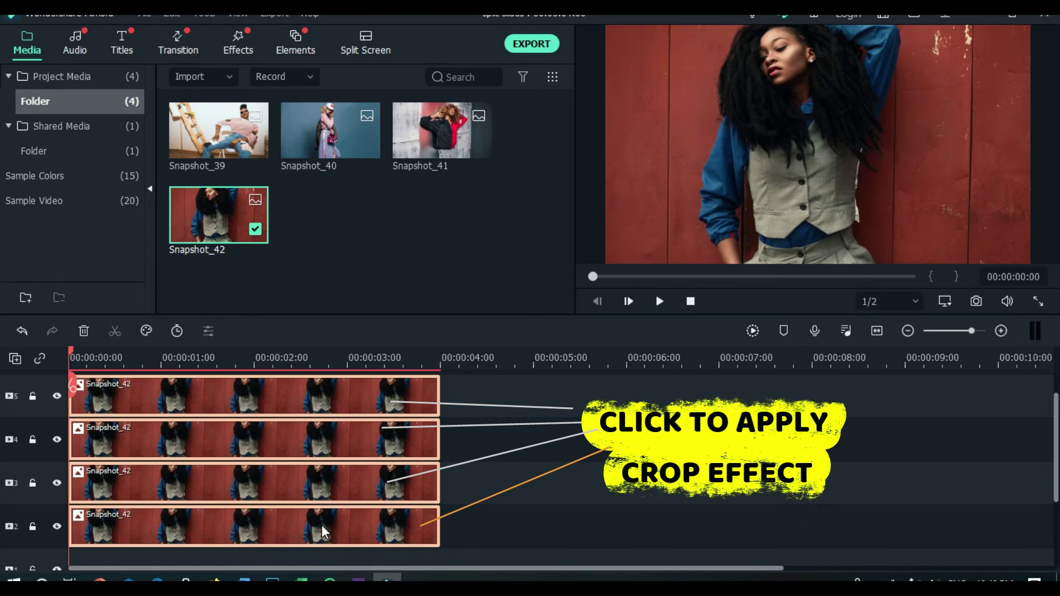
Apply the Utility Crop effect to all four Snapshot_42 clips on tracks 2 to 5.
{"action": "left_click", "coordinate": [236, 39]}
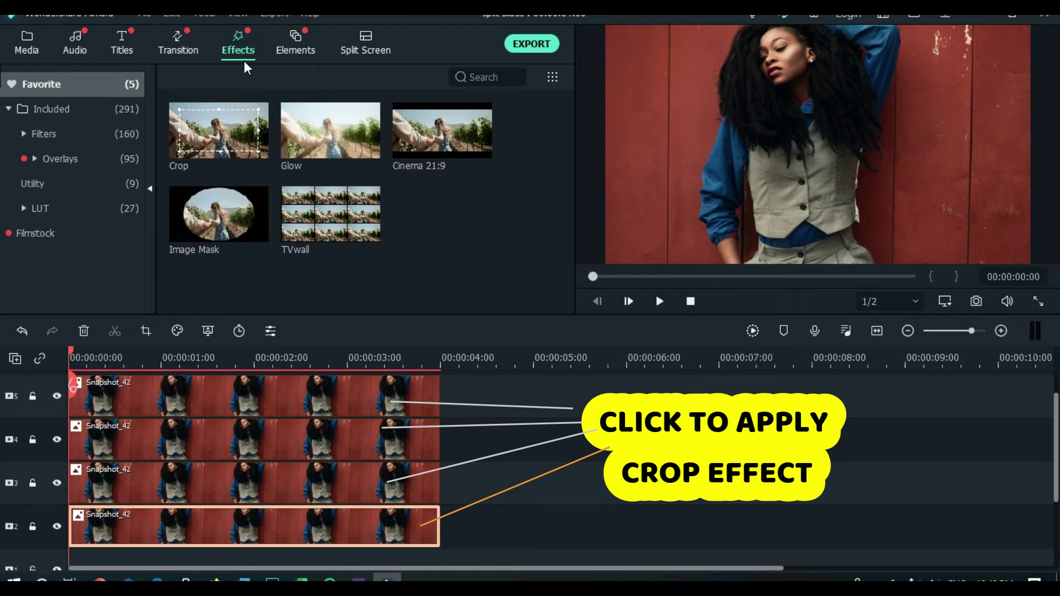
{"action": "left_click", "coordinate": [50, 185]}
{"action": "left_click_drag", "start_coordinate": [319, 143], "coordinate": [236, 522]}
{"action": "left_click_drag", "start_coordinate": [320, 134], "coordinate": [182, 406]}
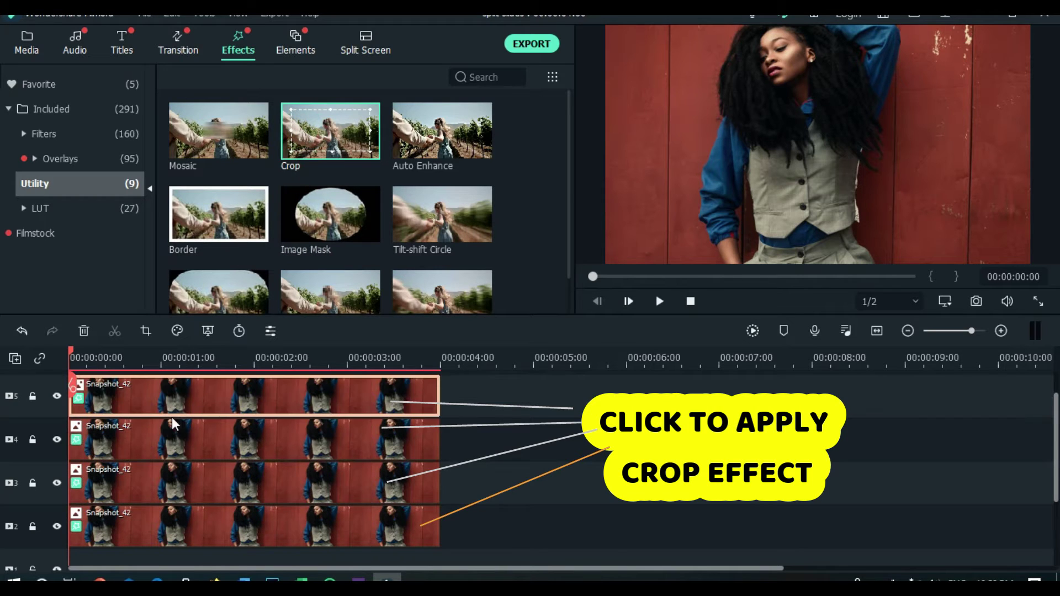
Hide tracks 5, 4 and 3, leaving the track 2 clip shown.
{"action": "left_click", "coordinate": [57, 396]}
{"action": "left_click", "coordinate": [57, 440]}
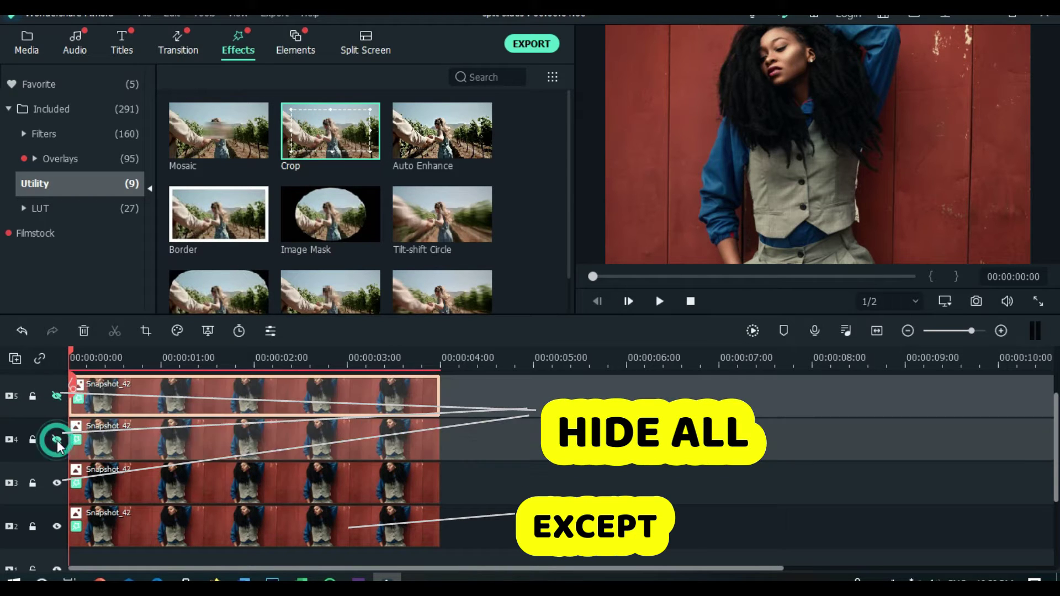
{"action": "left_click", "coordinate": [57, 484]}
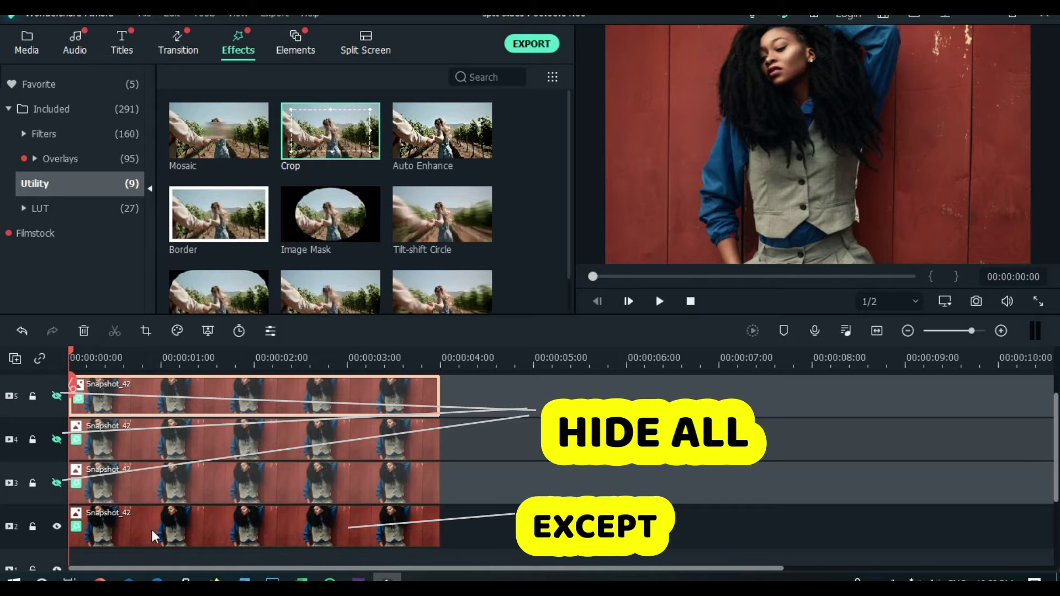
Set the Top value of the Crop effect to 75 for the Snapshot_42 clip on track 2.
{"action": "left_click", "coordinate": [193, 518]}
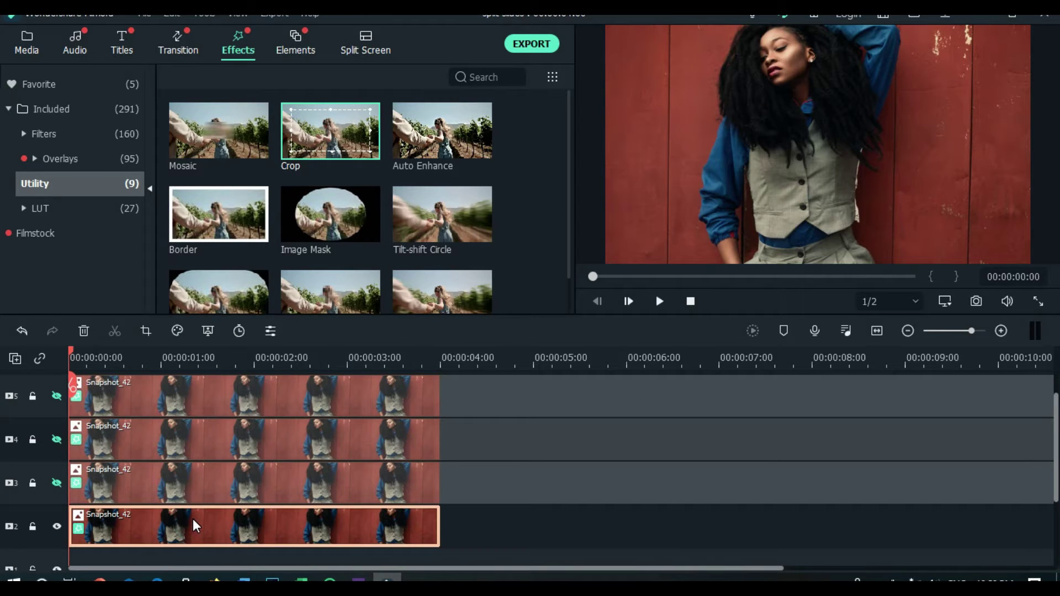
{"action": "double_click", "coordinate": [194, 519]}
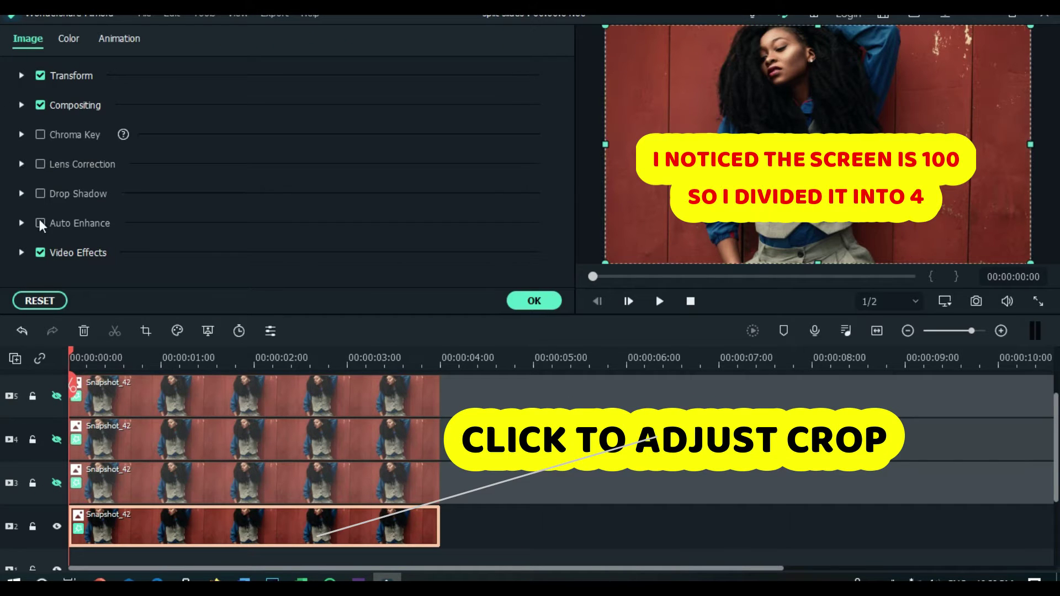
{"action": "left_click_drag", "start_coordinate": [575, 114], "coordinate": [568, 210]}
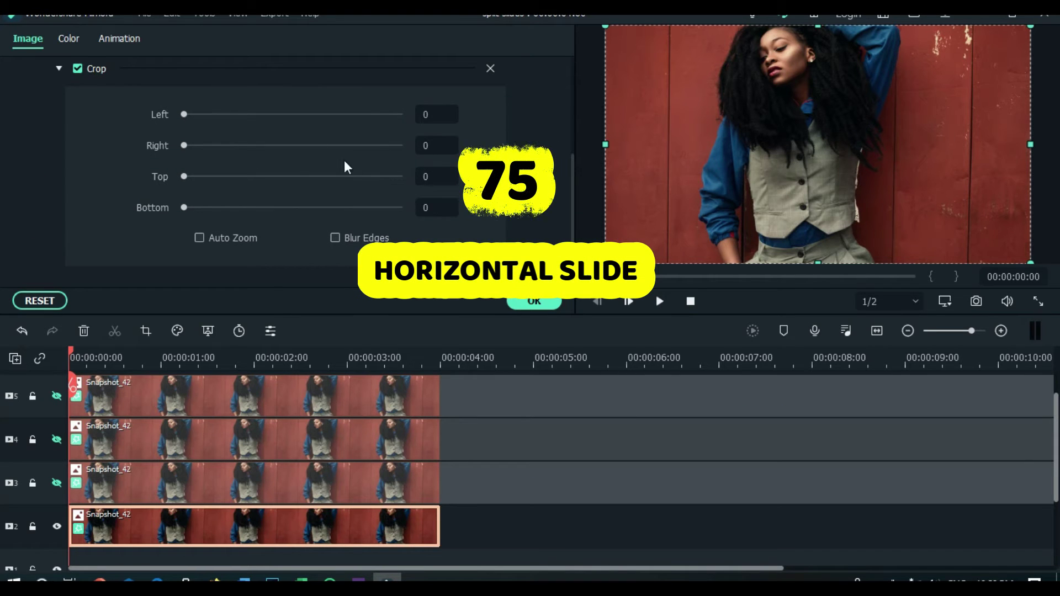
{"action": "left_click", "coordinate": [429, 177]}
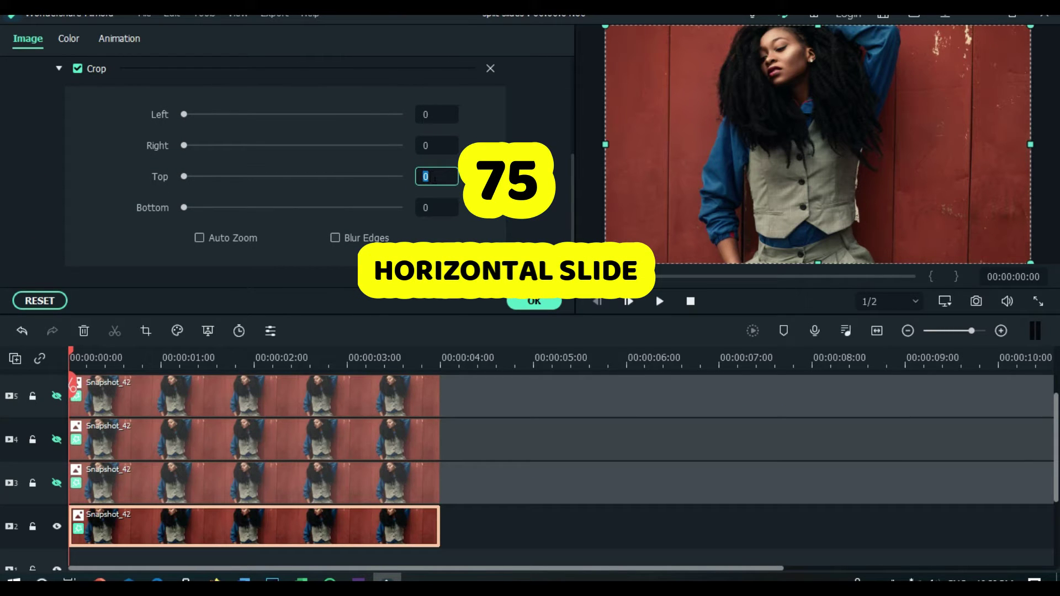
{"action": "type", "text": "75"}
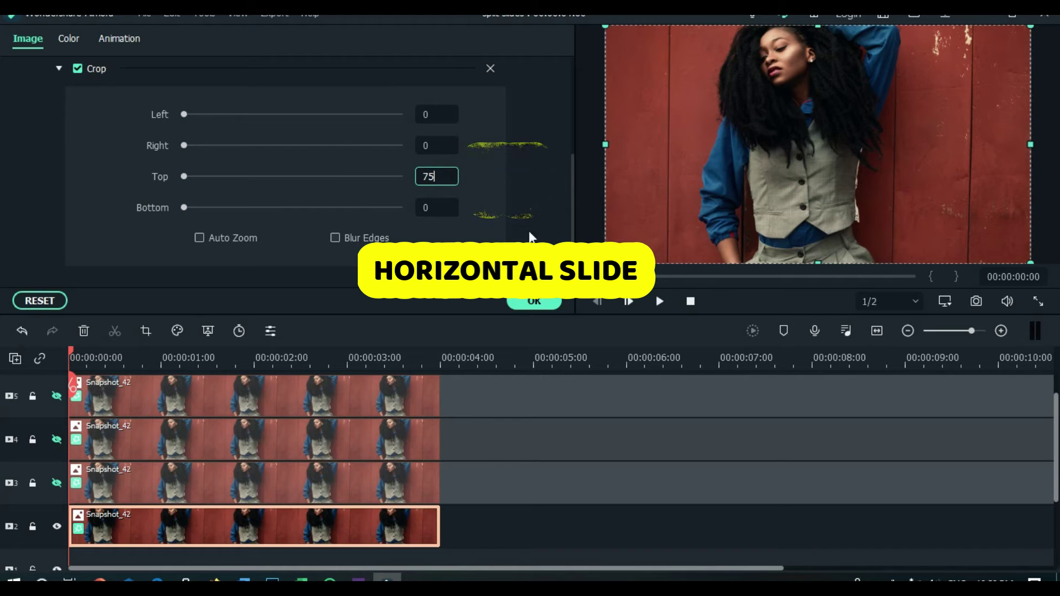
{"action": "left_click", "coordinate": [523, 300]}
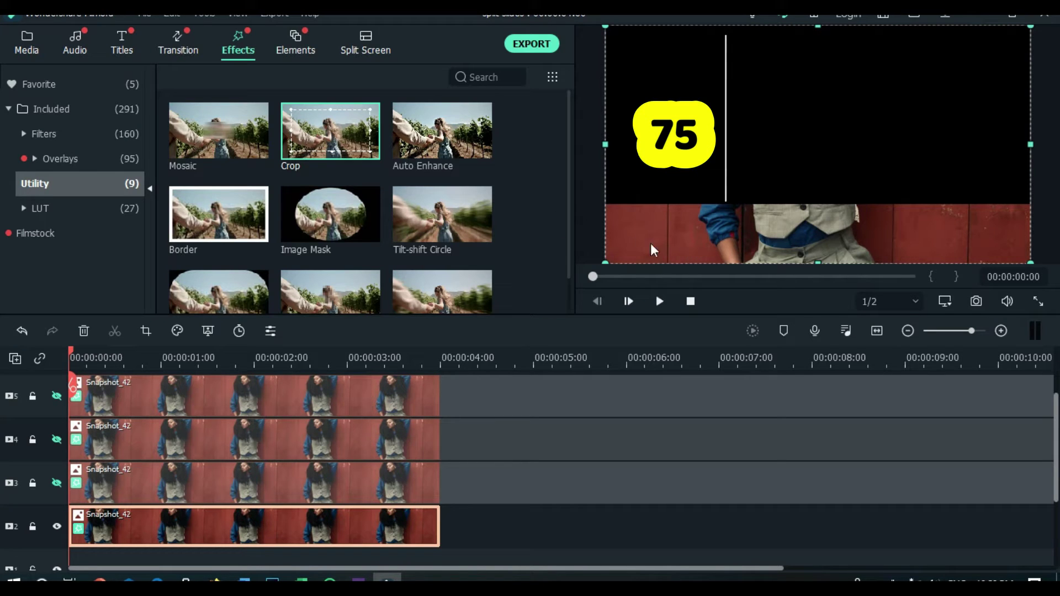
Unhide track 3 and crop its Snapshot_42 clip with Top 50 and Bottom 25.
{"action": "left_click", "coordinate": [56, 484]}
{"action": "double_click", "coordinate": [172, 479]}
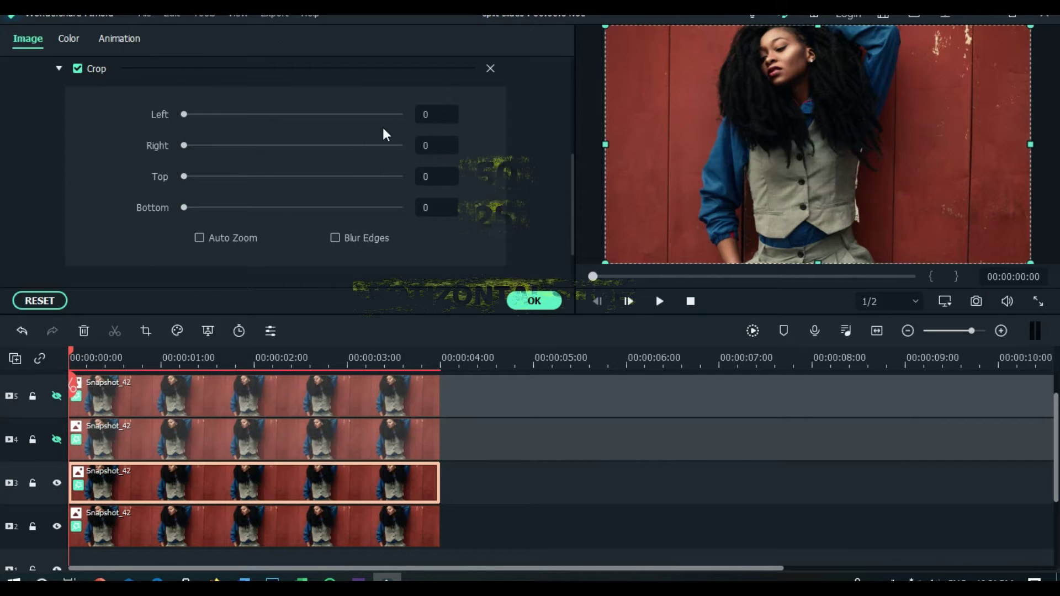
{"action": "left_click", "coordinate": [427, 177]}
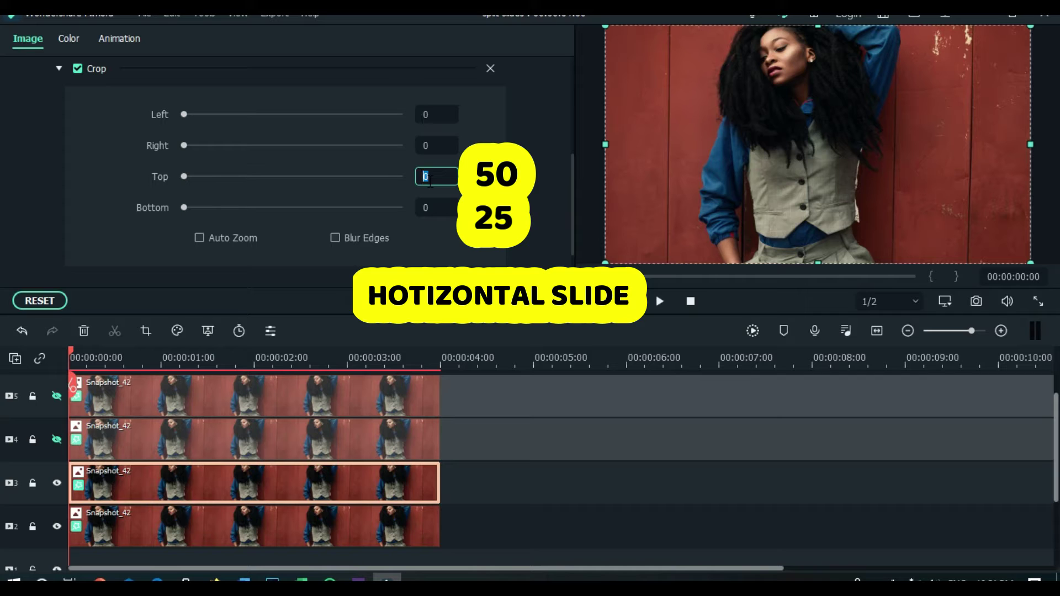
{"action": "left_click", "coordinate": [432, 206]}
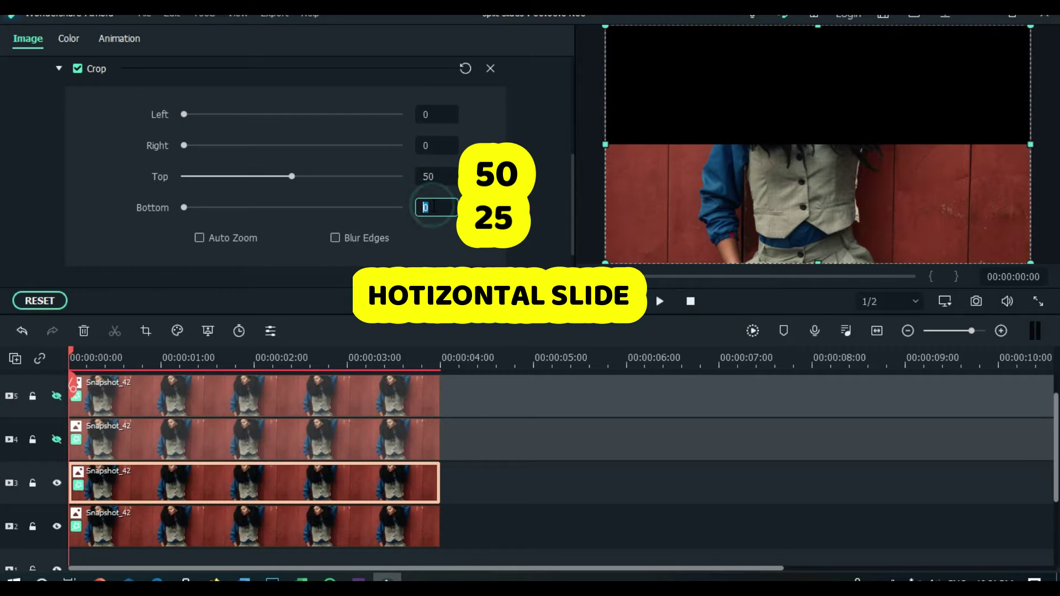
{"action": "type", "text": "25"}
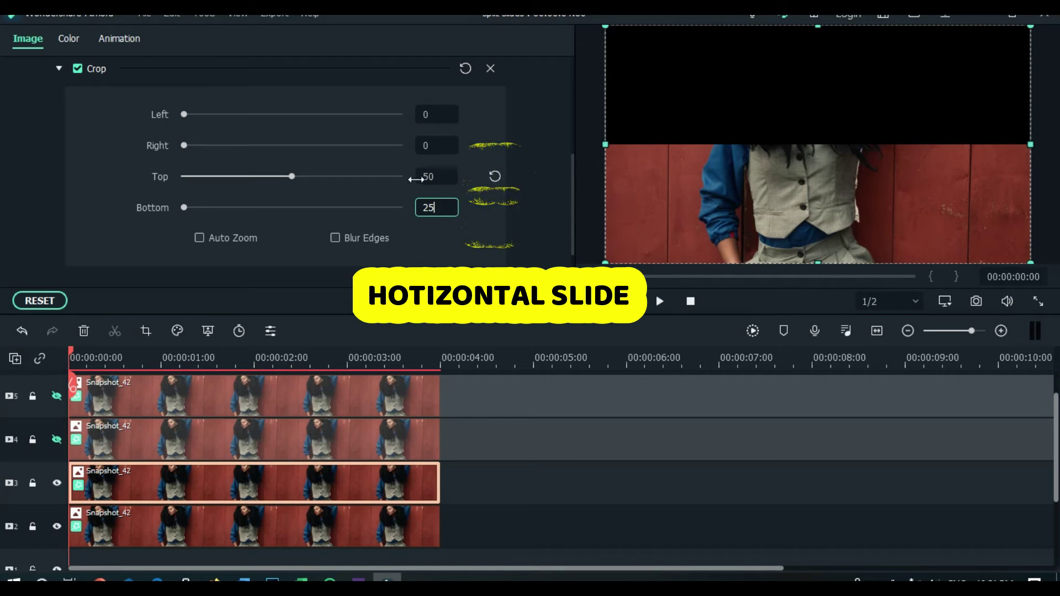
{"action": "left_click", "coordinate": [536, 302]}
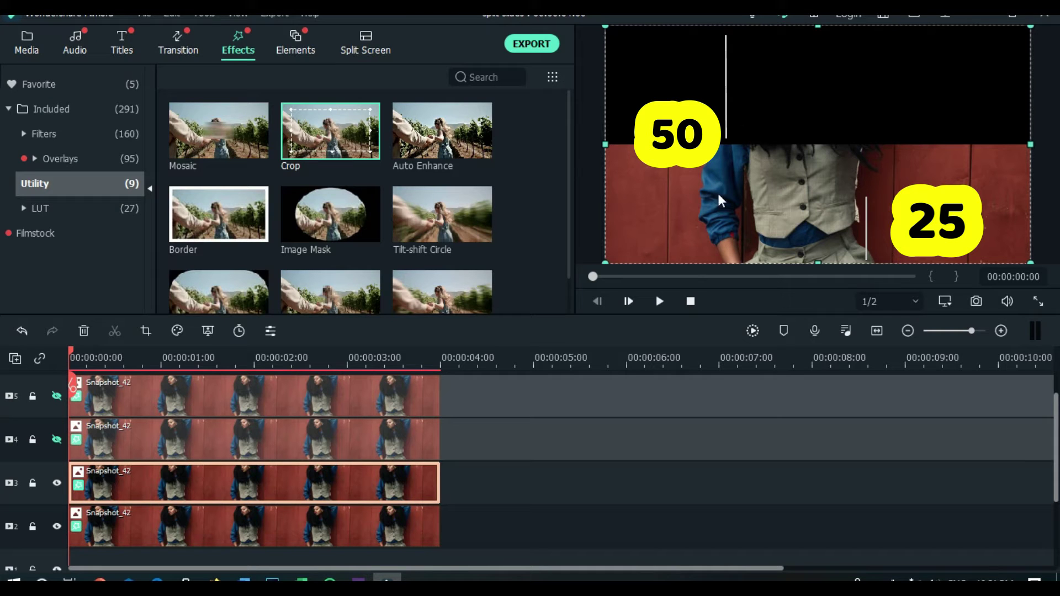
Unhide track 4 and crop its Snapshot_42 clip with Top 25 and Bottom 50.
{"action": "left_click", "coordinate": [57, 439]}
{"action": "double_click", "coordinate": [184, 443]}
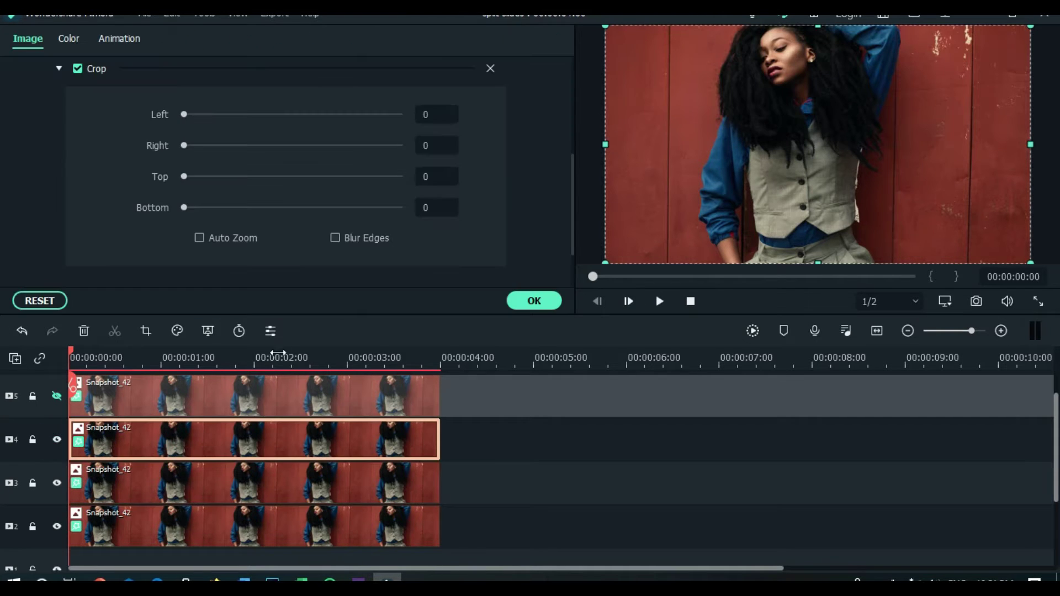
{"action": "left_click", "coordinate": [431, 177]}
{"action": "type", "text": "2"}
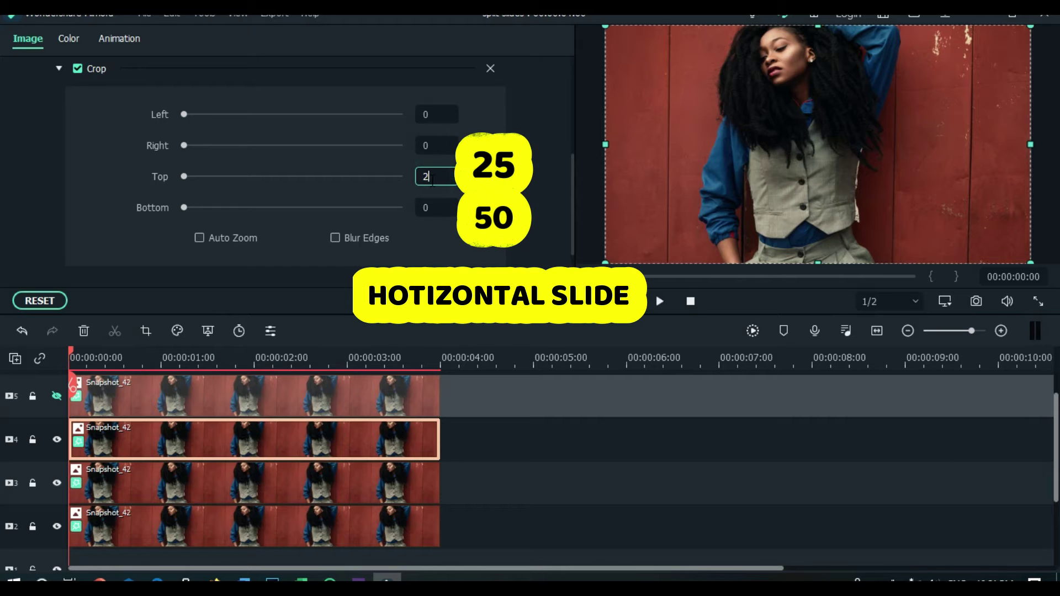
{"action": "type", "text": "5"}
{"action": "left_click", "coordinate": [432, 209]}
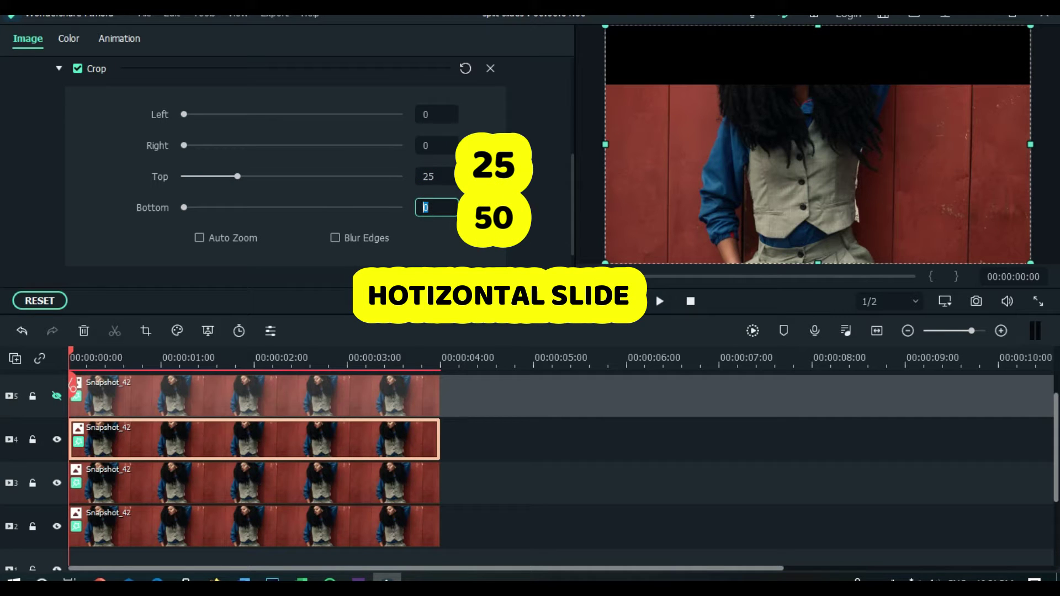
{"action": "type", "text": "50"}
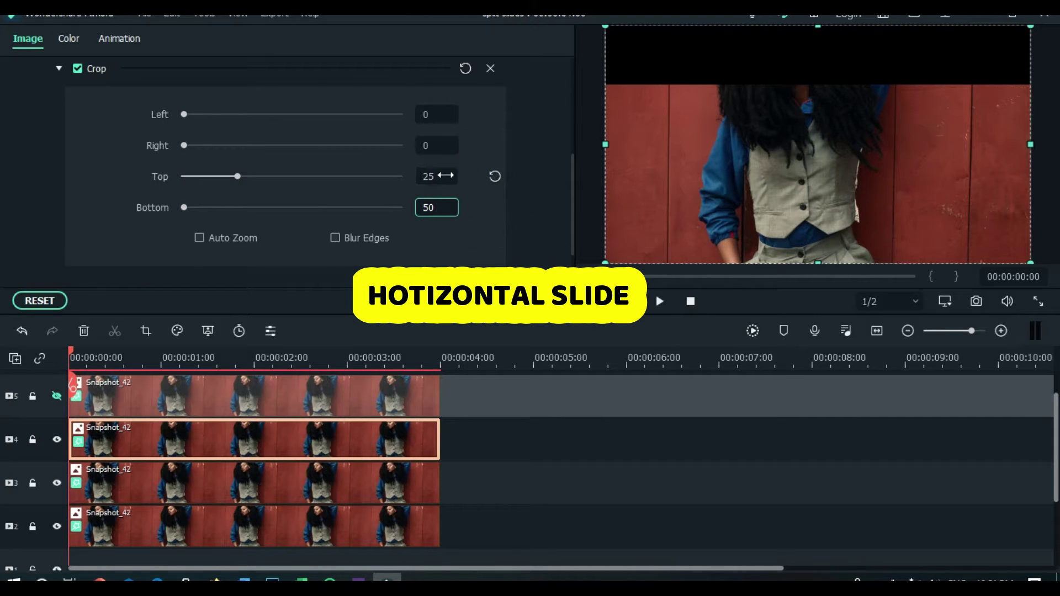
{"action": "key", "text": "Return"}
{"action": "left_click", "coordinate": [525, 301]}
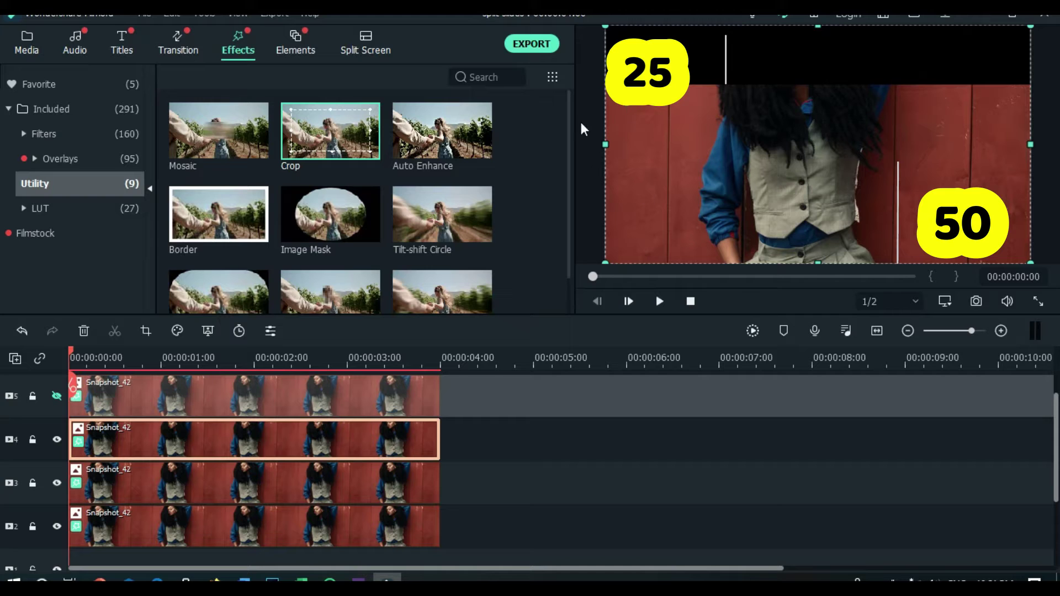
Unhide track 5 and crop its Snapshot_42 clip with Bottom 75.
{"action": "left_click", "coordinate": [56, 398]}
{"action": "double_click", "coordinate": [183, 393]}
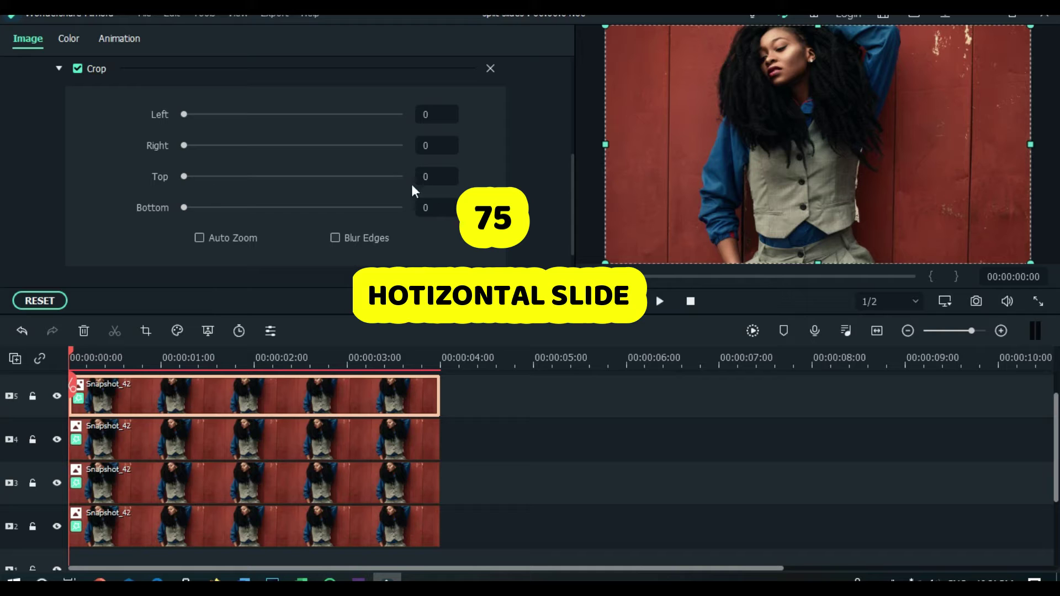
{"action": "left_click", "coordinate": [427, 209]}
{"action": "type", "text": "75"}
{"action": "left_click", "coordinate": [523, 305]}
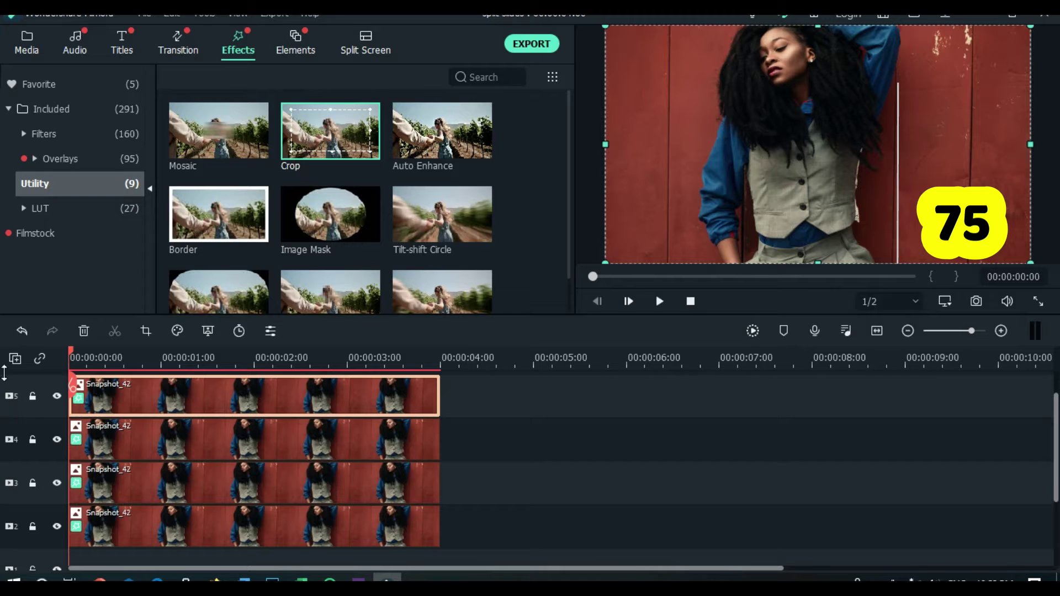
Apply the Slide Right preset animation to the Snapshot_42 clip on track 2.
{"action": "left_click", "coordinate": [162, 534]}
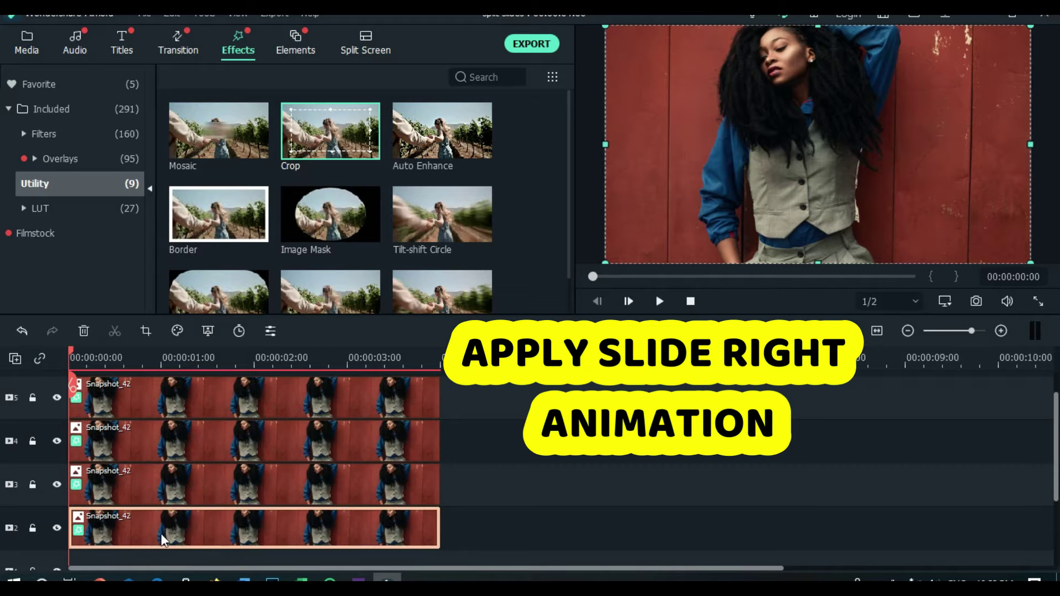
{"action": "double_click", "coordinate": [183, 529]}
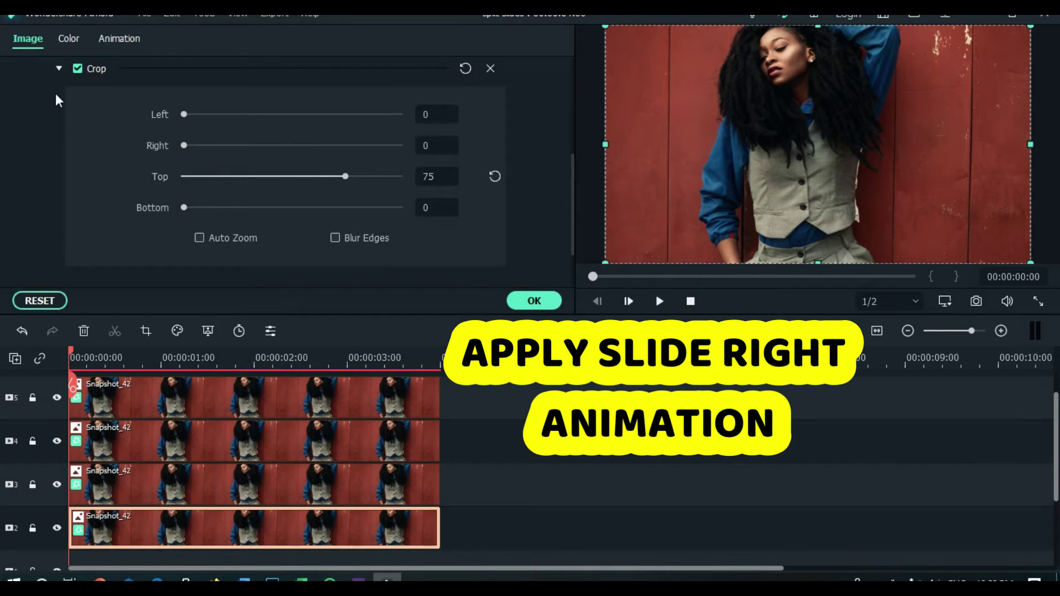
{"action": "left_click", "coordinate": [116, 40]}
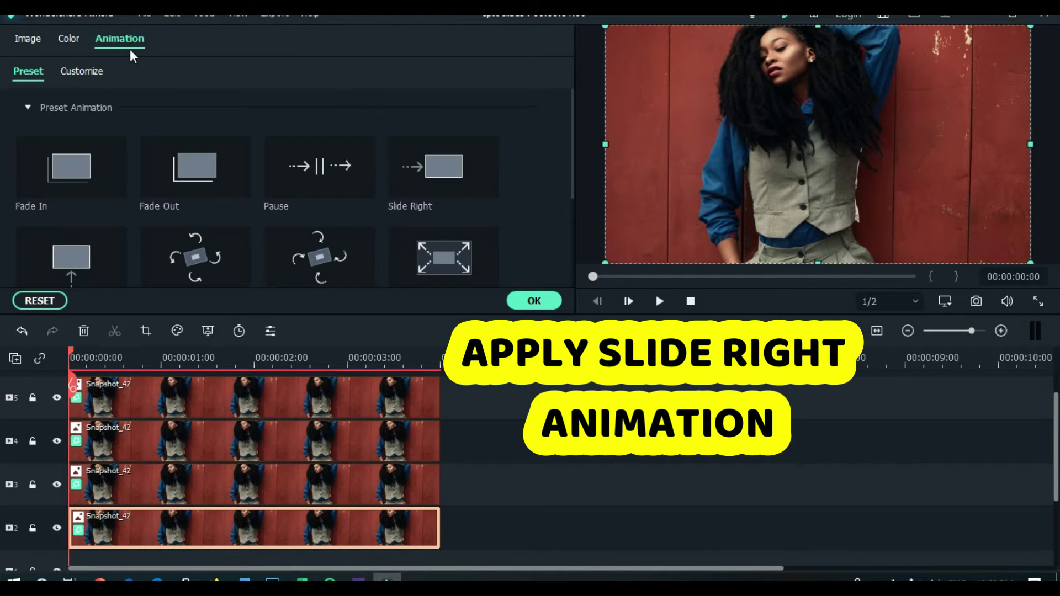
{"action": "left_click", "coordinate": [408, 172]}
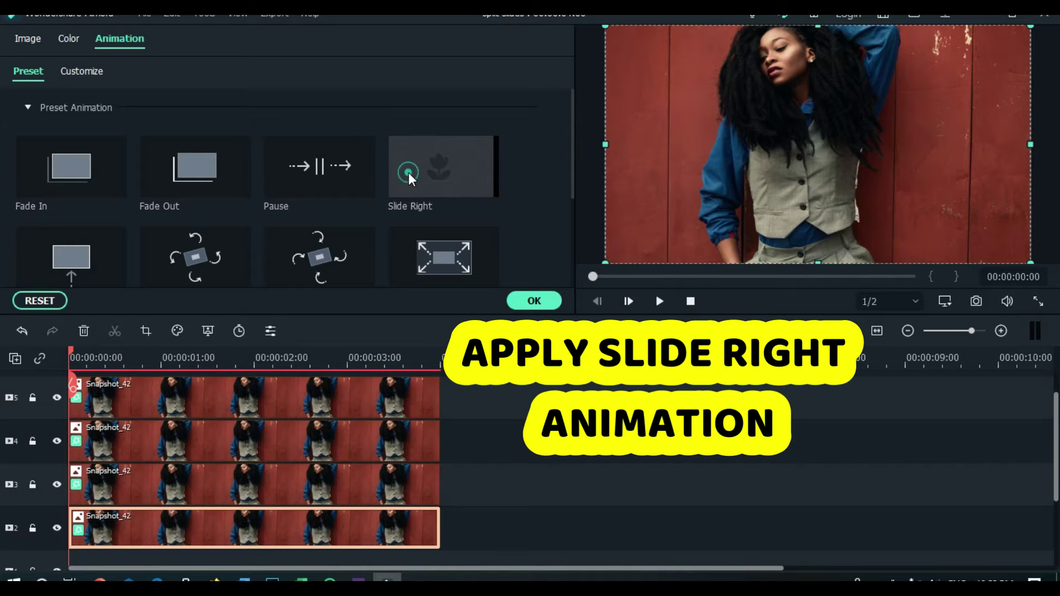
{"action": "double_click", "coordinate": [408, 172]}
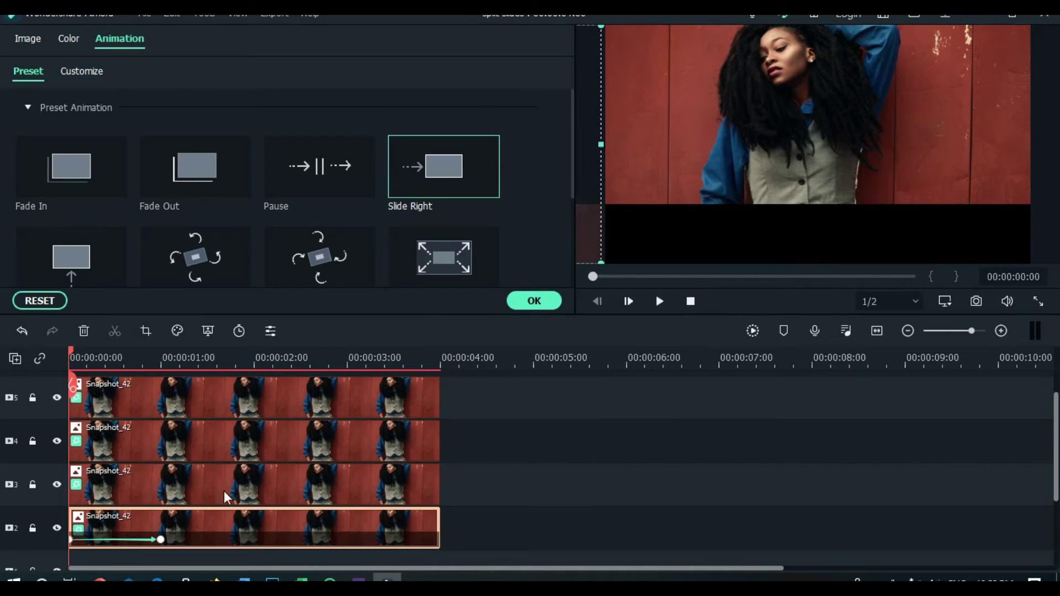
Apply the Slide Right preset animation to the clips on tracks 3, 4 and 5, and accept the changes.
{"action": "left_click", "coordinate": [220, 492]}
{"action": "double_click", "coordinate": [423, 174]}
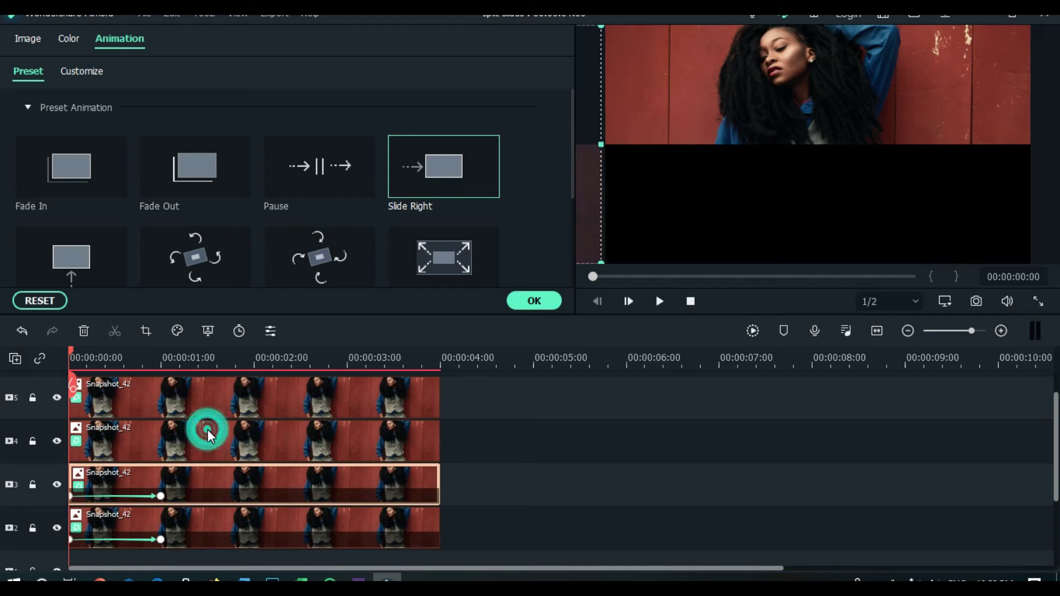
{"action": "left_click", "coordinate": [208, 429]}
{"action": "double_click", "coordinate": [419, 164]}
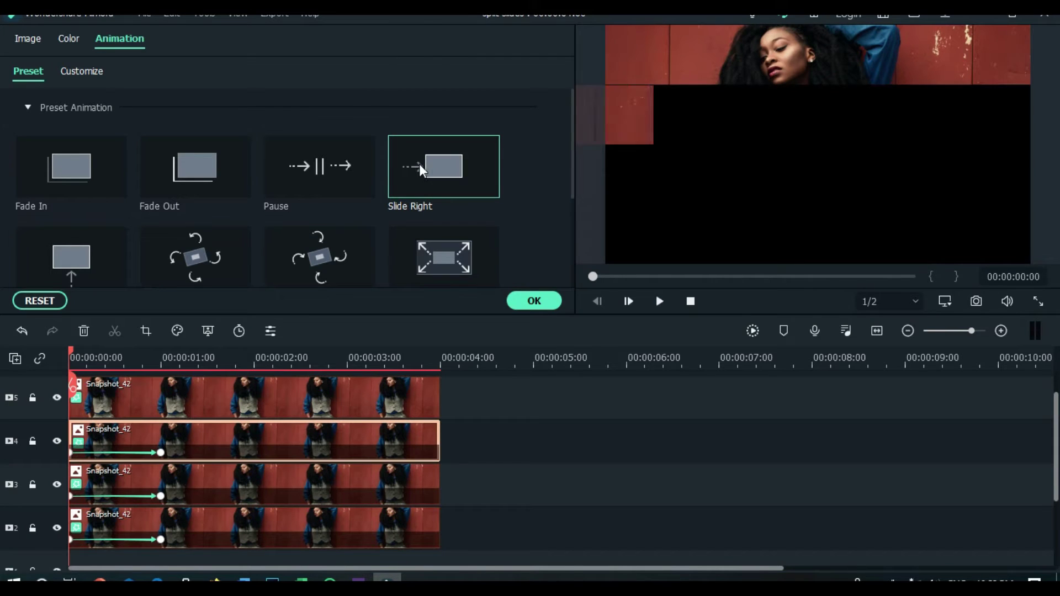
{"action": "left_click", "coordinate": [244, 386]}
{"action": "double_click", "coordinate": [427, 165]}
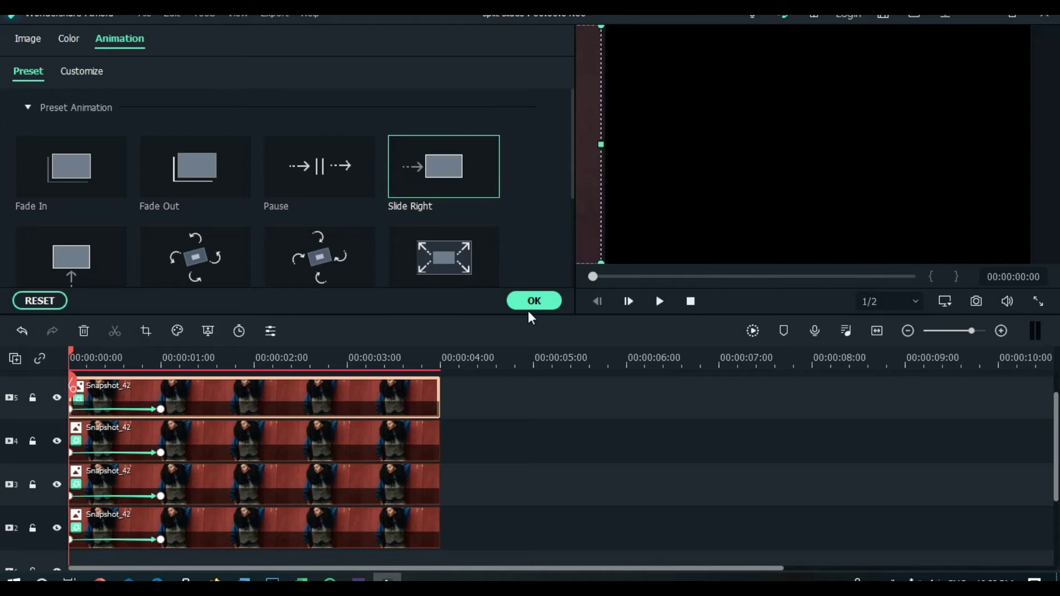
{"action": "left_click", "coordinate": [529, 305]}
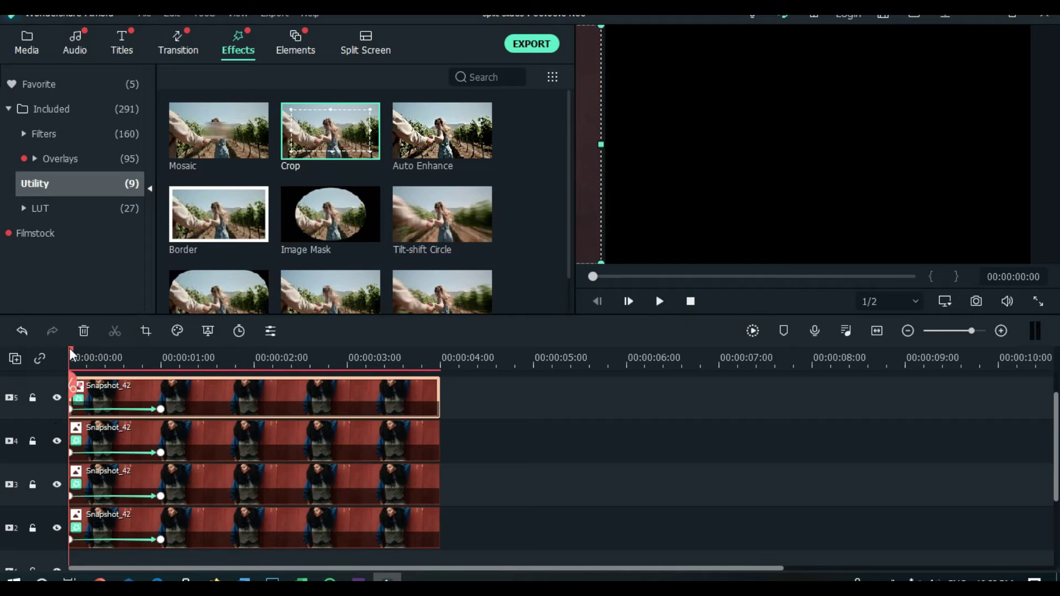
Shift the track 5 clip to start at 00:00:00:20 and the track 3 clip to start at 00:00:00:10.
{"action": "left_click_drag", "start_coordinate": [70, 350], "coordinate": [256, 393]}
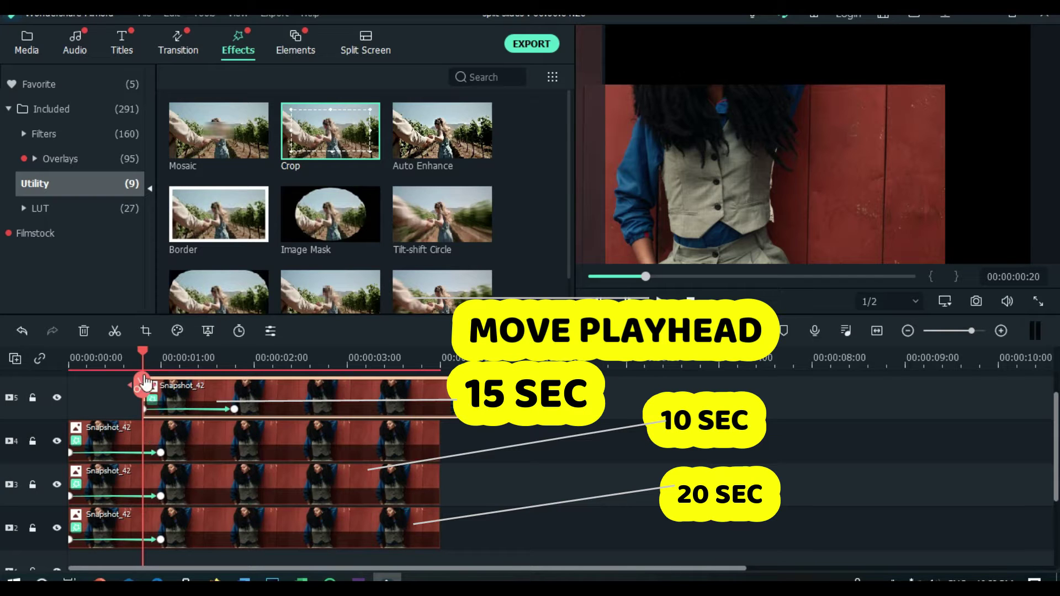
{"action": "left_click_drag", "start_coordinate": [141, 353], "coordinate": [108, 359]}
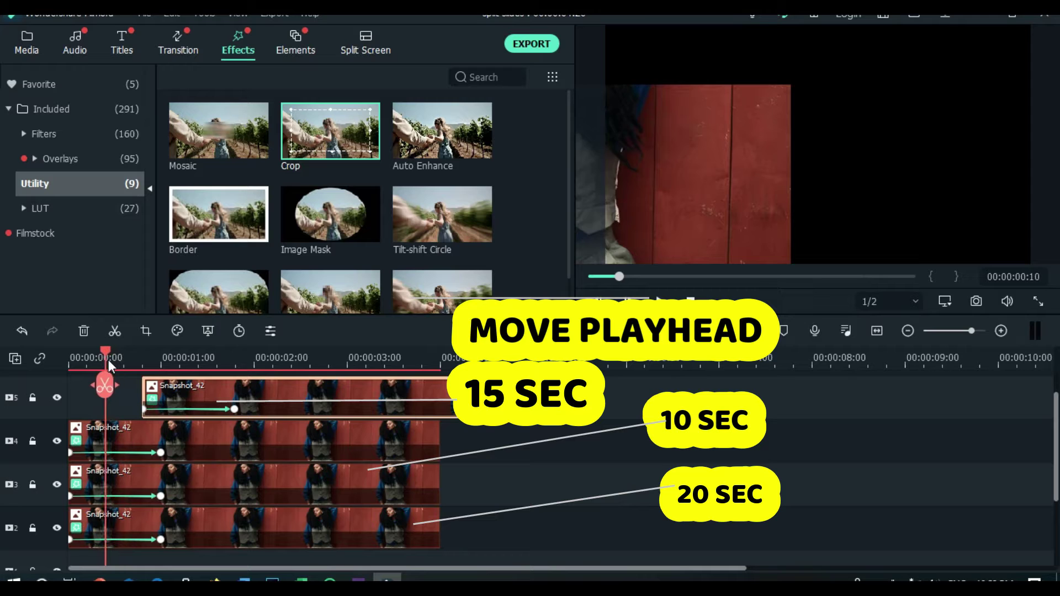
{"action": "left_click", "coordinate": [132, 476]}
{"action": "left_click_drag", "start_coordinate": [135, 475], "coordinate": [171, 477]}
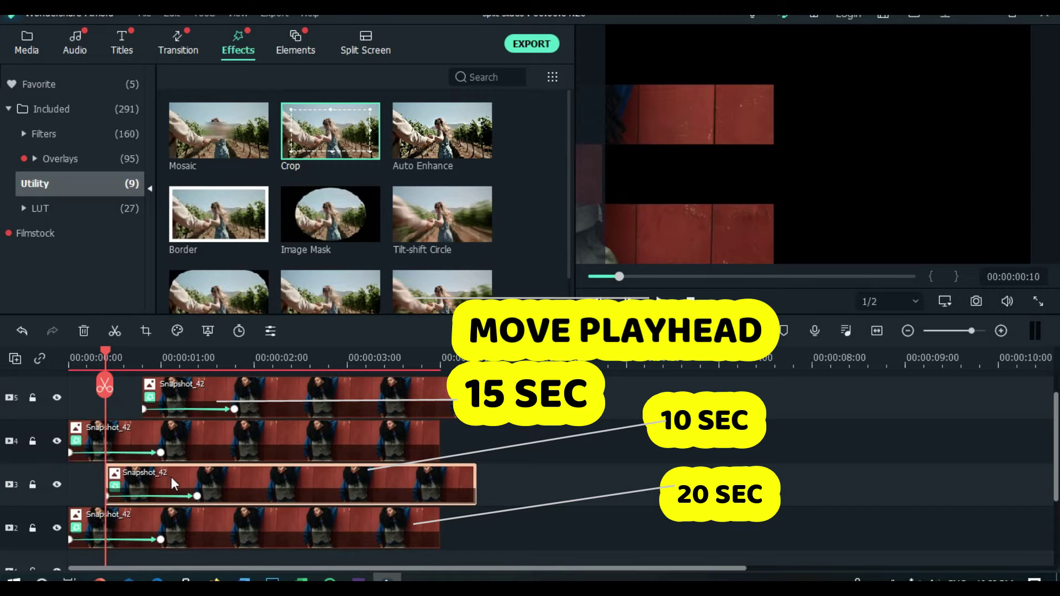
Shift the track 5 Snapshot_42 clip to start at 00:00:00:15 and the track 2 clip to start at 00:00:00:20.
{"action": "mouse_move", "coordinate": [110, 351]}
{"action": "left_mouse_down"}
{"action": "mouse_move", "coordinate": [147, 357]}
{"action": "mouse_move", "coordinate": [127, 361]}
{"action": "left_mouse_up"}
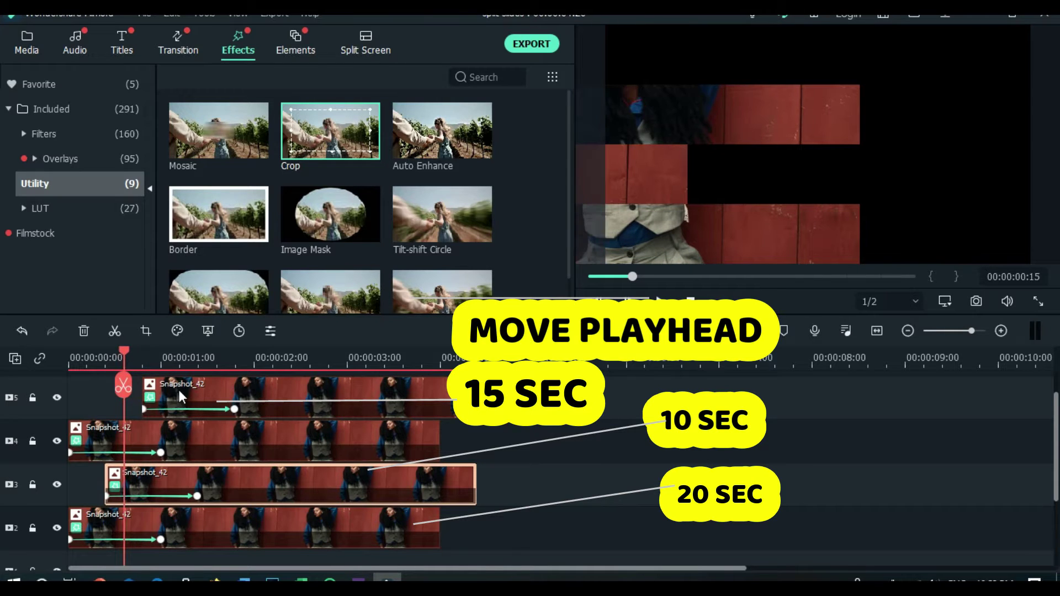
{"action": "left_click_drag", "start_coordinate": [178, 390], "coordinate": [164, 393]}
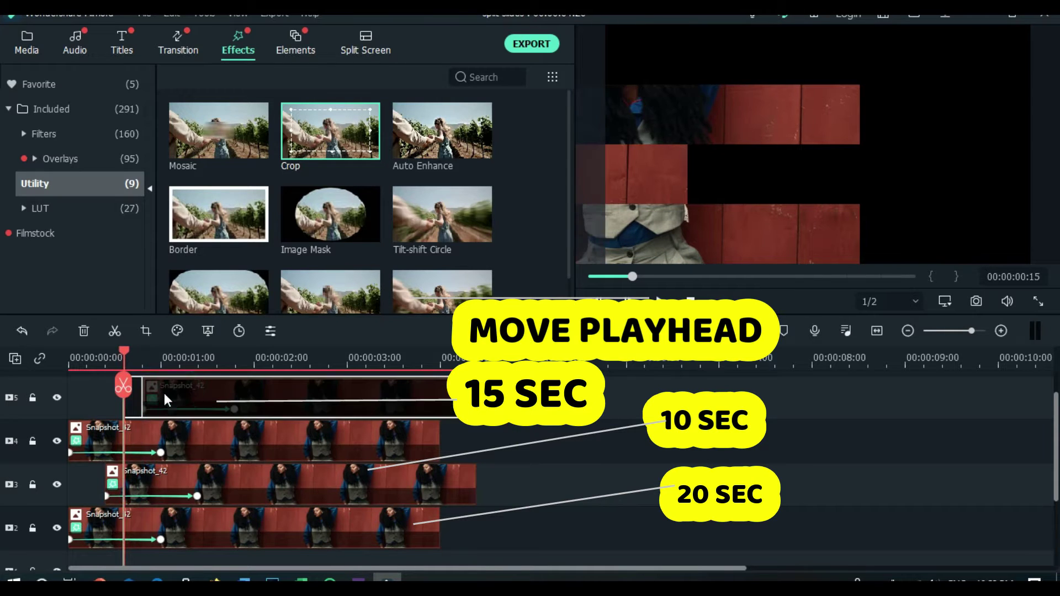
{"action": "left_click", "coordinate": [160, 523]}
{"action": "left_click_drag", "start_coordinate": [124, 353], "coordinate": [143, 353]}
{"action": "left_click_drag", "start_coordinate": [177, 522], "coordinate": [240, 520]}
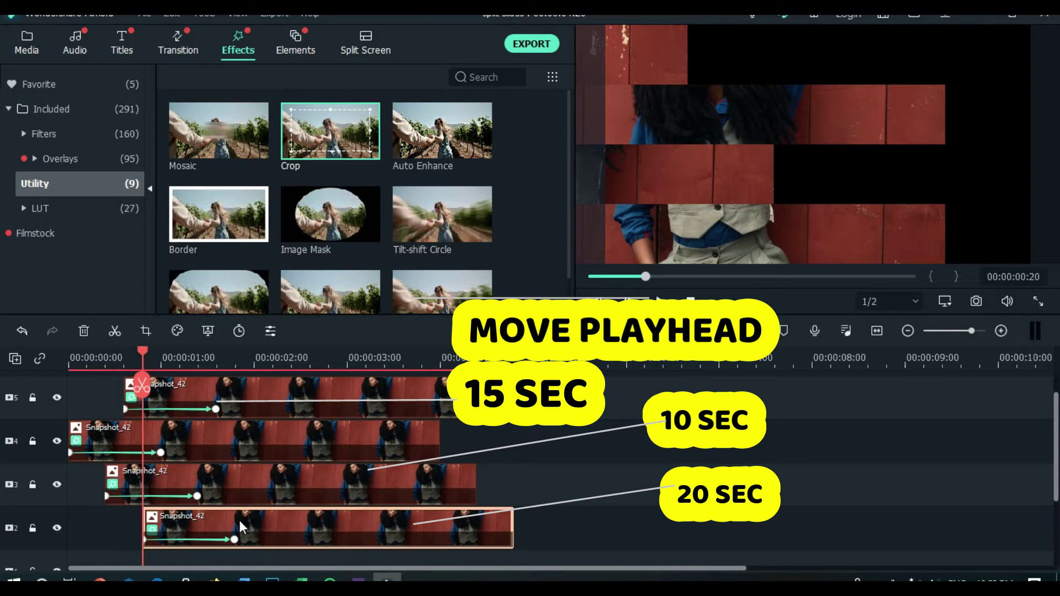
Trim the ends of the Snapshot_42 clips on tracks 5, 3 and 2 to 00:00:04:00.
{"action": "left_click_drag", "start_coordinate": [145, 353], "coordinate": [71, 355]}
{"action": "left_click", "coordinate": [440, 410]}
{"action": "left_click_drag", "start_coordinate": [498, 399], "coordinate": [439, 400]}
{"action": "left_click", "coordinate": [457, 495]}
{"action": "left_click_drag", "start_coordinate": [477, 481], "coordinate": [439, 481]}
{"action": "left_click_drag", "start_coordinate": [513, 525], "coordinate": [440, 525]}
{"action": "left_click", "coordinate": [15, 359]}
{"action": "left_click", "coordinate": [241, 477]}
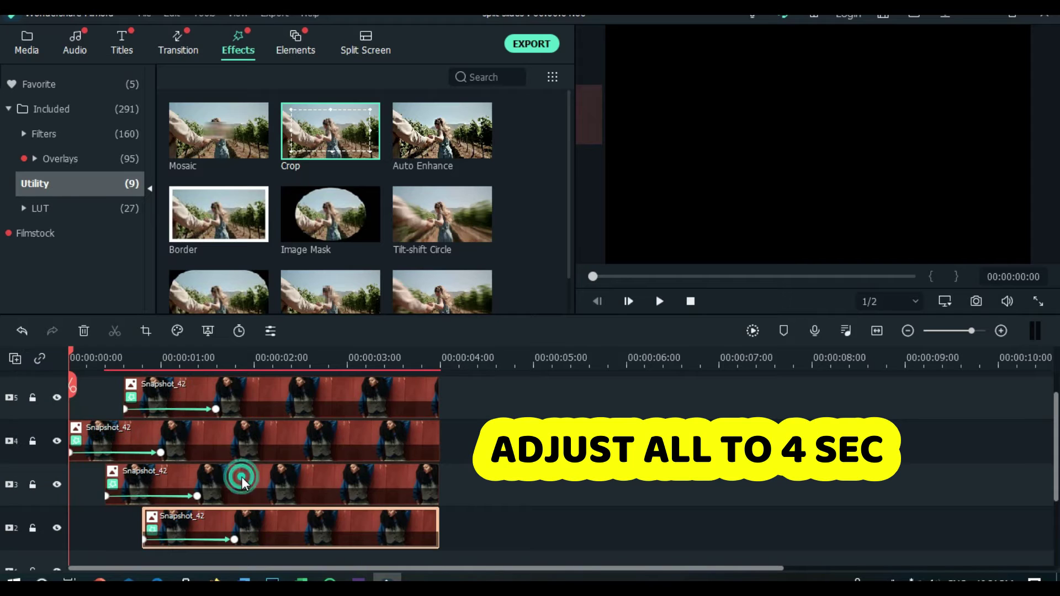
Play the staggered split-slide animation from the beginning and replay it to check the strips' timing.
{"action": "left_click", "coordinate": [660, 301]}
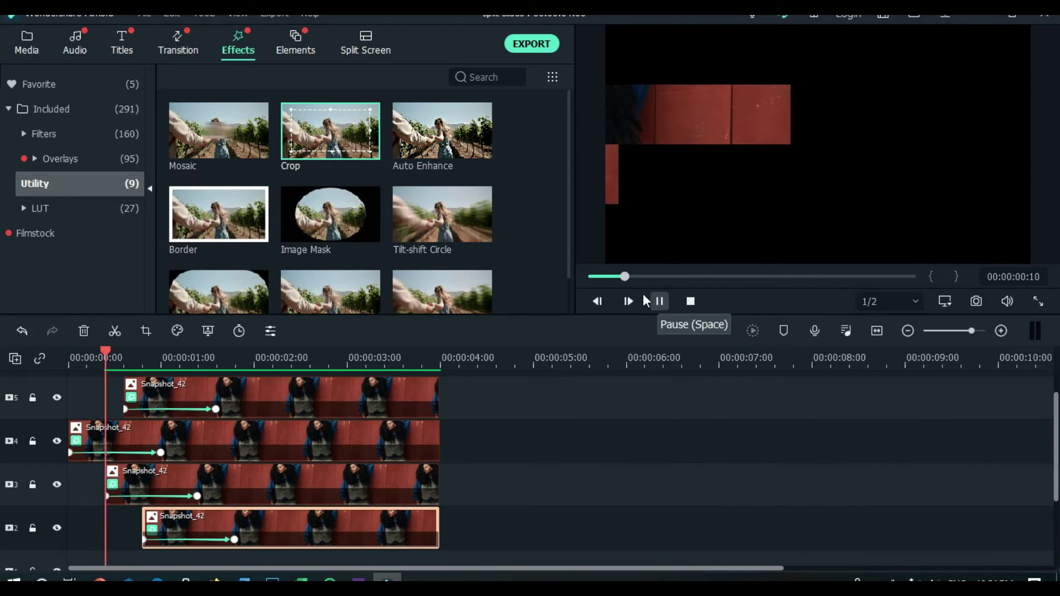
{"action": "left_click", "coordinate": [595, 276]}
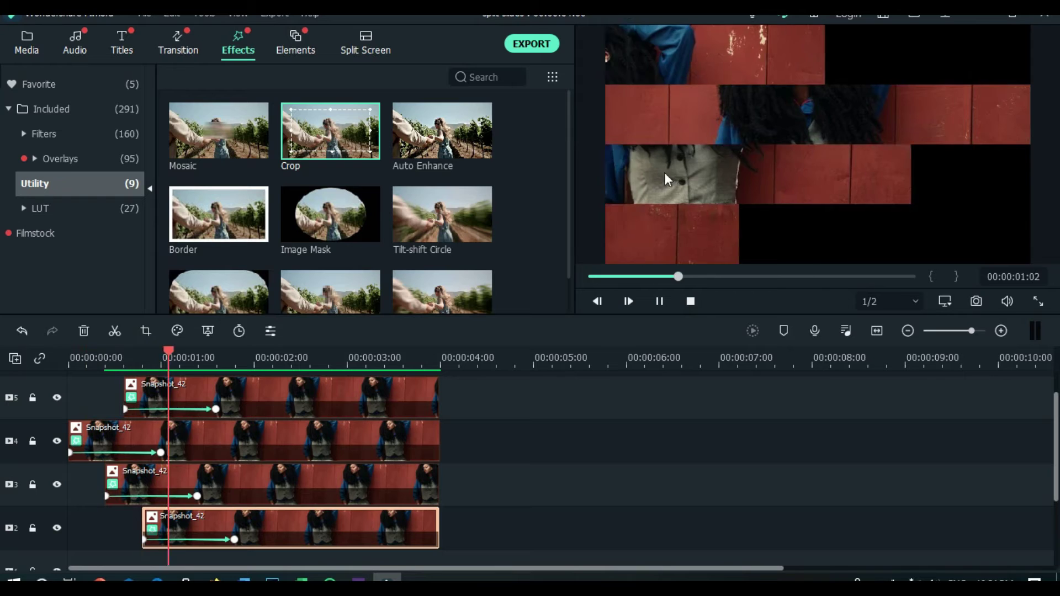
{"action": "left_click", "coordinate": [594, 276]}
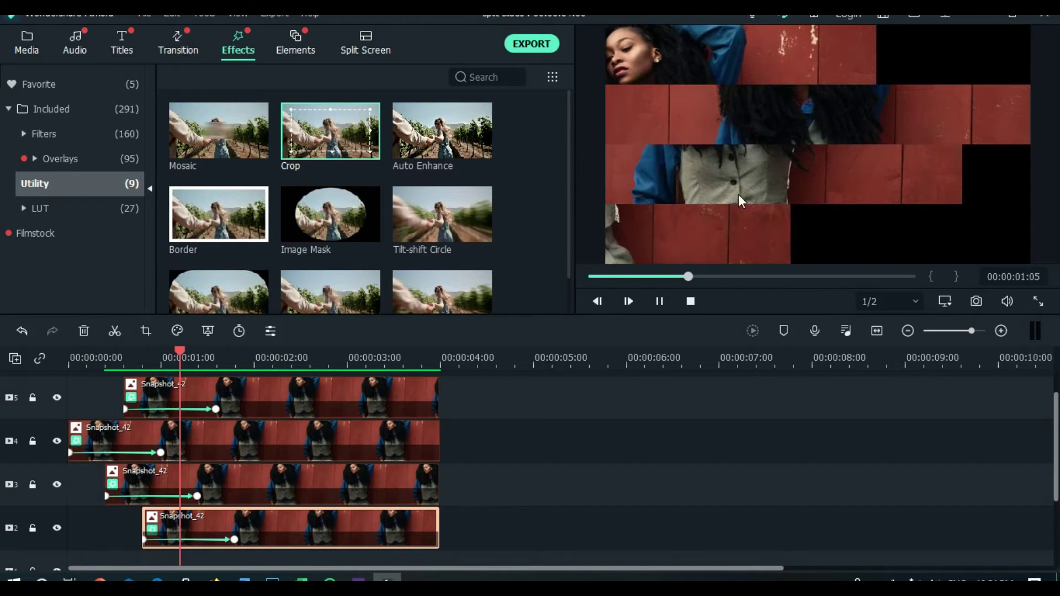
Place the Green sample color on track 1 beneath the strips and trim it to end at 00:00:04:00.
{"action": "left_click", "coordinate": [26, 47]}
{"action": "left_click", "coordinate": [88, 174]}
{"action": "left_click_drag", "start_coordinate": [442, 215], "coordinate": [75, 495]}
{"action": "left_click_drag", "start_coordinate": [447, 495], "coordinate": [440, 495]}
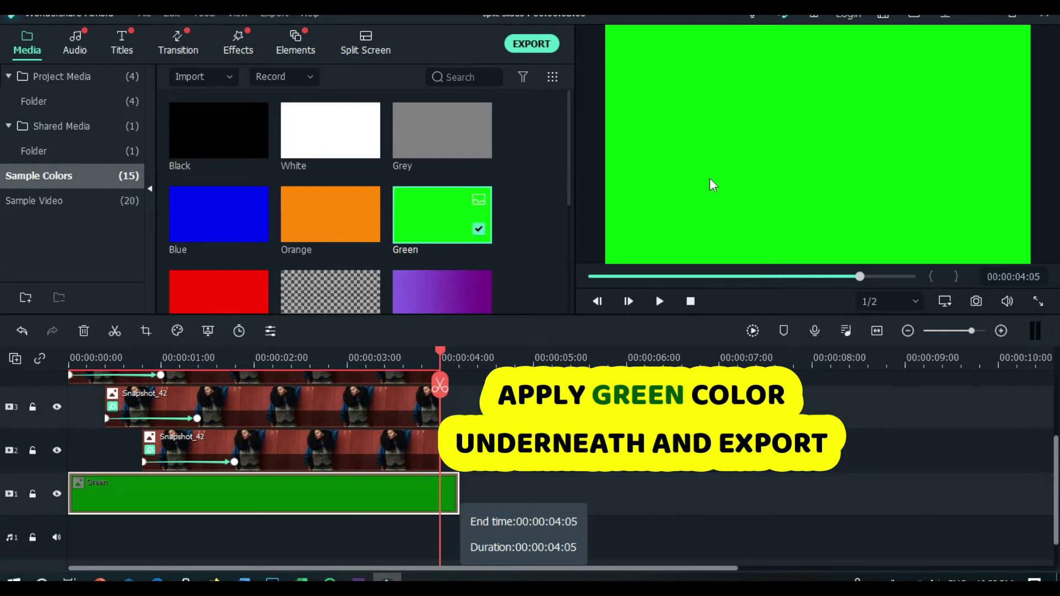
Preview the sliding strips over the green background and export the video.
{"action": "key", "text": "space"}
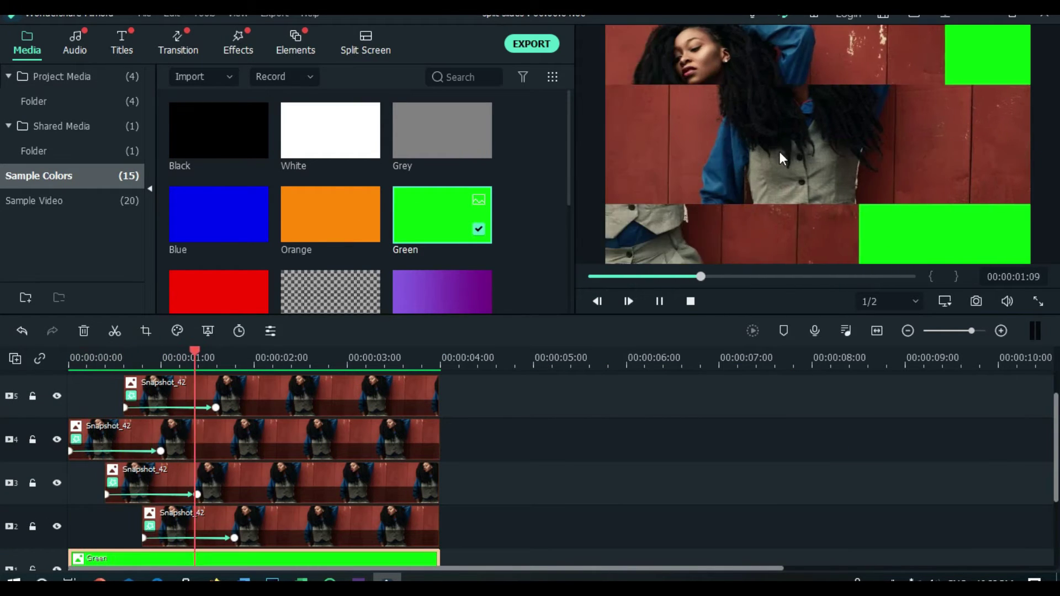
{"action": "left_click", "coordinate": [592, 278]}
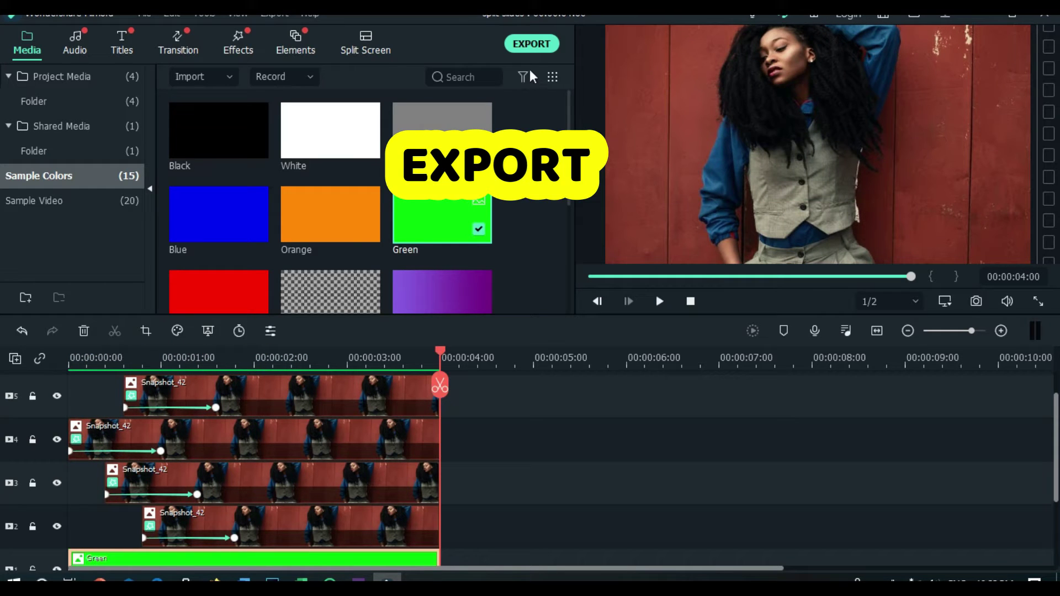
{"action": "left_click", "coordinate": [529, 45]}
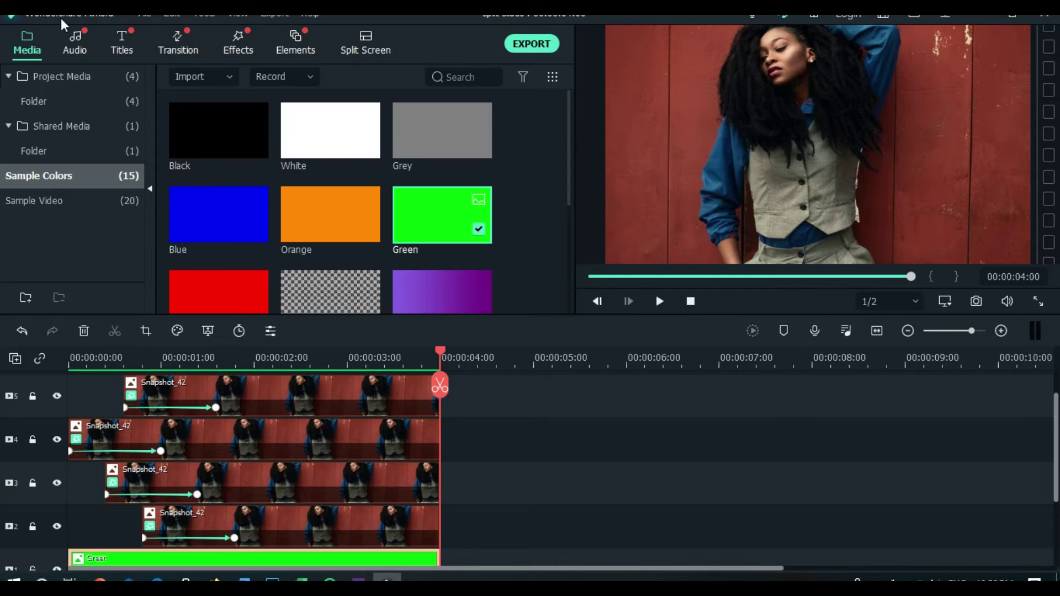
Place four stacked copies of Snapshot_41 on tracks 2 to 5, aligned to start at 00:00:04:06.
{"action": "left_click", "coordinate": [32, 44]}
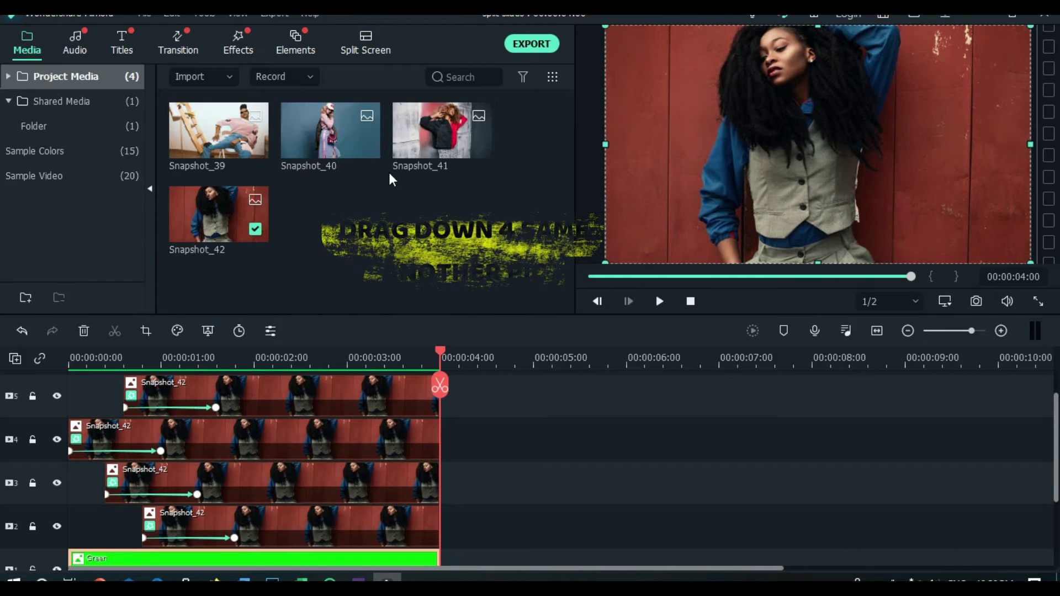
{"action": "left_click", "coordinate": [408, 135]}
{"action": "left_click_drag", "start_coordinate": [406, 135], "coordinate": [525, 530]}
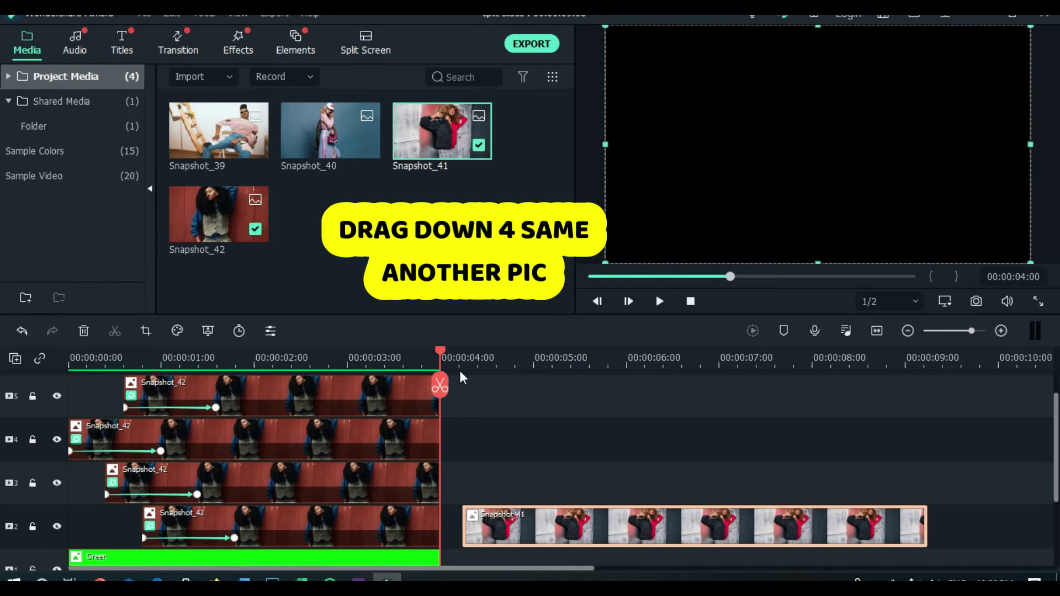
{"action": "left_click", "coordinate": [466, 353]}
{"action": "left_click", "coordinate": [463, 352]}
{"action": "left_click_drag", "start_coordinate": [430, 136], "coordinate": [468, 419]}
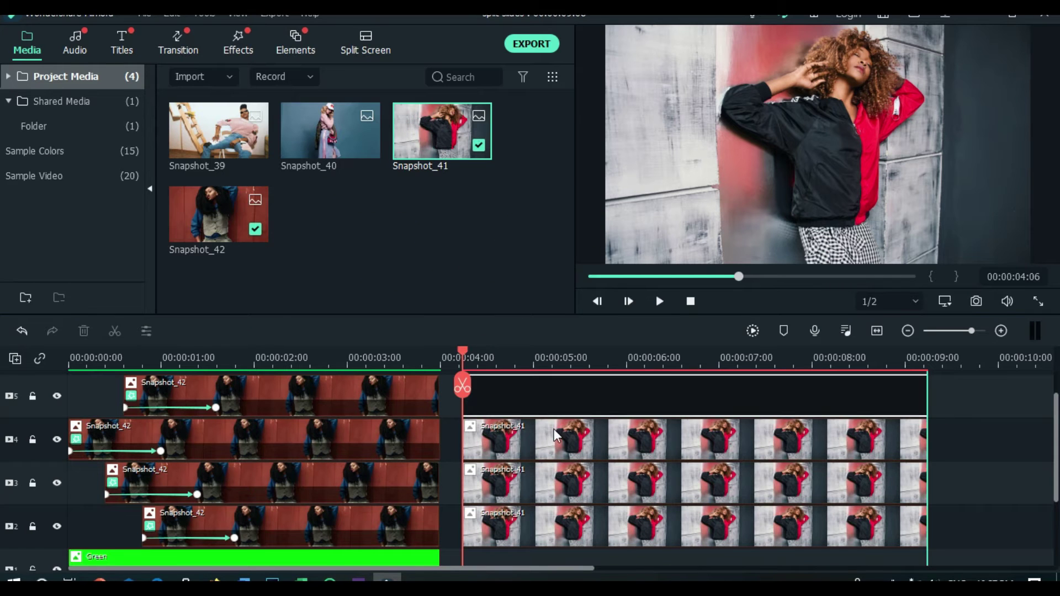
{"action": "left_click_drag", "start_coordinate": [556, 437], "coordinate": [555, 434]}
Copy the effect of the track 5 Snapshot_42 clip onto the Snapshot_41 clip on track 5.
{"action": "left_click", "coordinate": [364, 396]}
{"action": "right_click", "coordinate": [340, 389]}
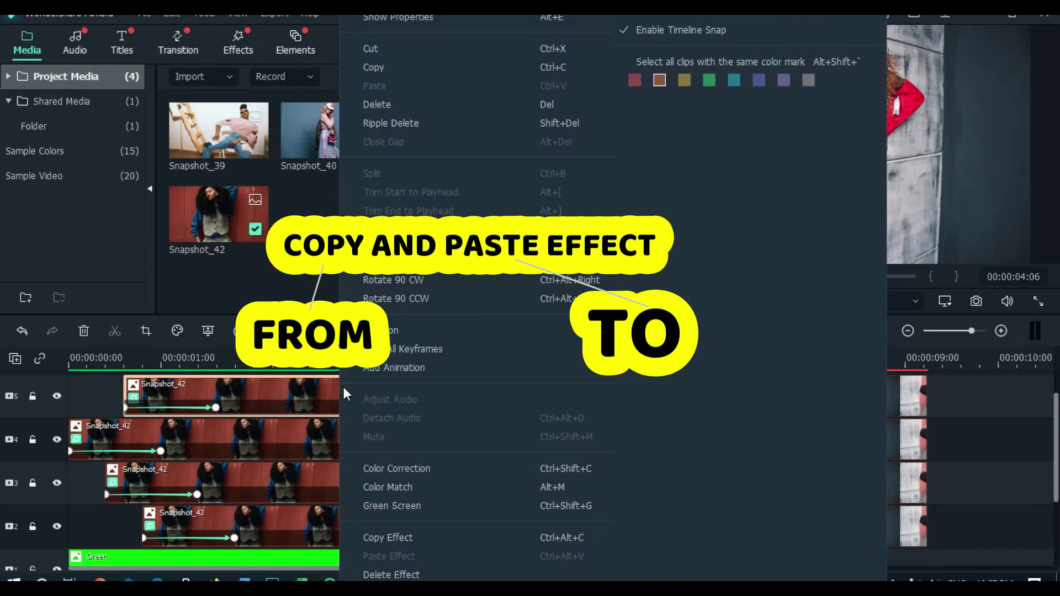
{"action": "left_click", "coordinate": [388, 539]}
{"action": "right_click", "coordinate": [541, 394]}
{"action": "left_click", "coordinate": [595, 556]}
Copy the effect of the track 4 Snapshot_42 clip onto the Snapshot_41 clip on track 4.
{"action": "left_click", "coordinate": [369, 442]}
{"action": "right_click", "coordinate": [370, 442]}
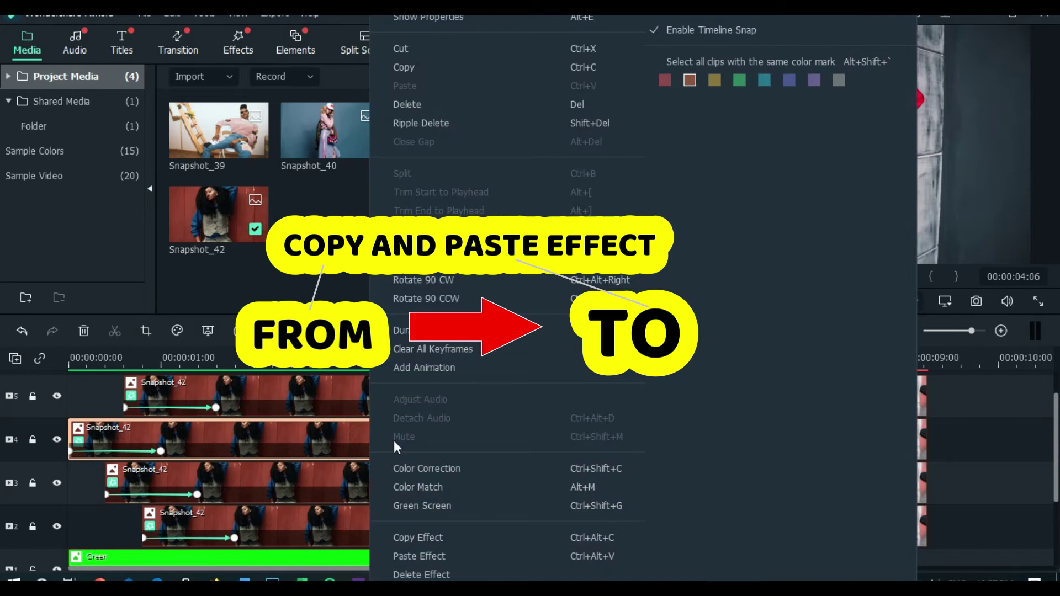
{"action": "left_click", "coordinate": [432, 533]}
{"action": "left_click", "coordinate": [500, 439]}
{"action": "right_click", "coordinate": [500, 439]}
{"action": "left_click", "coordinate": [549, 556]}
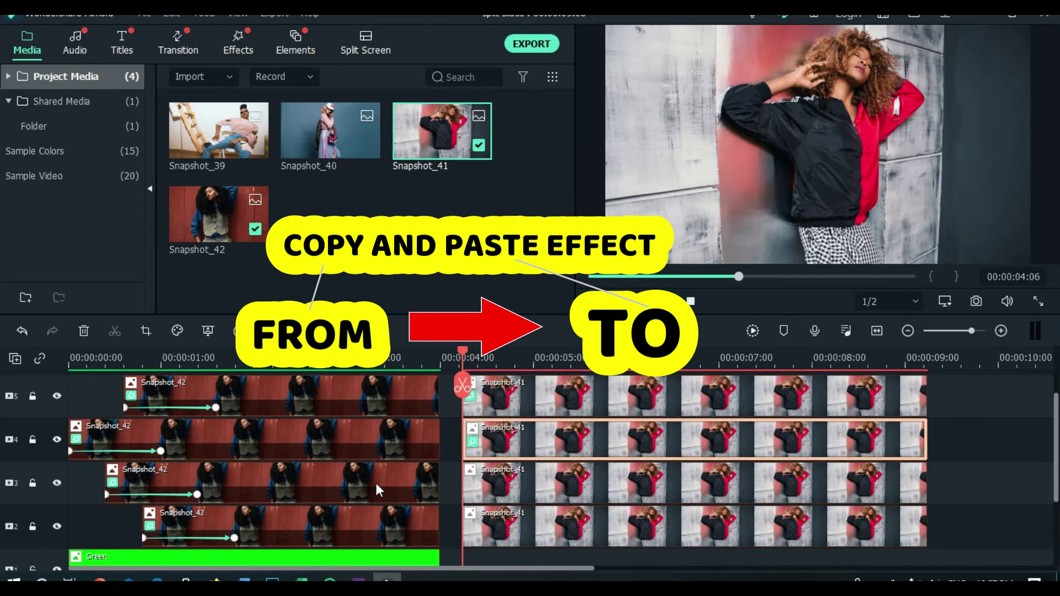
Copy the effect of the track 3 Snapshot_42 clip onto the Snapshot_41 clip on track 3.
{"action": "left_click", "coordinate": [376, 482]}
{"action": "right_click", "coordinate": [376, 482]}
{"action": "left_click", "coordinate": [475, 537]}
{"action": "left_click", "coordinate": [512, 473]}
{"action": "right_click", "coordinate": [512, 472]}
{"action": "left_click", "coordinate": [546, 555]}
Copy the effect of the track 2 Snapshot_42 clip onto the Snapshot_41 clip on track 2.
{"action": "left_click", "coordinate": [404, 527]}
{"action": "right_click", "coordinate": [404, 527]}
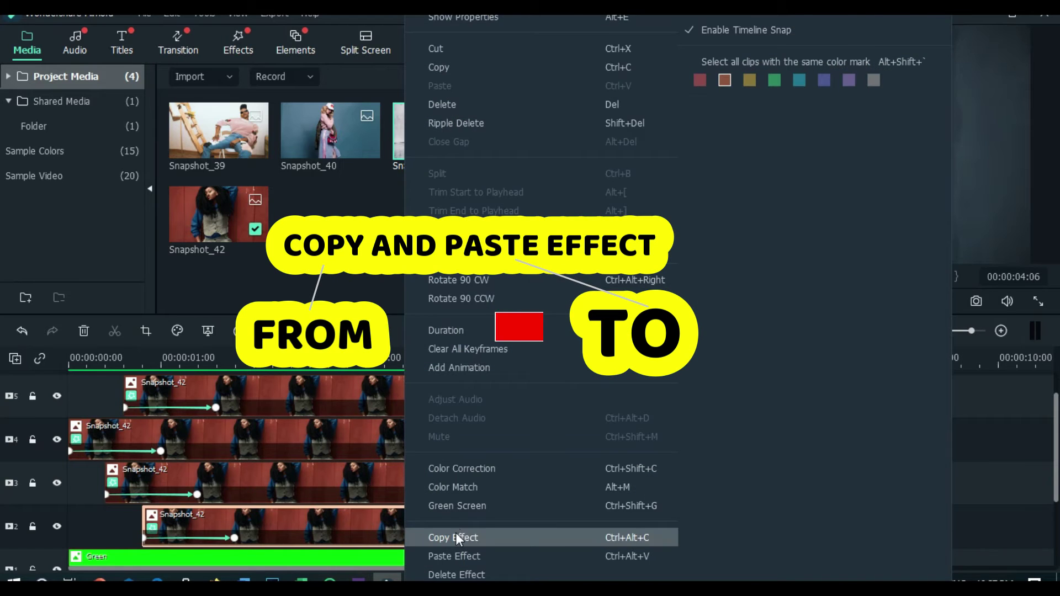
{"action": "left_click", "coordinate": [456, 536]}
{"action": "left_click", "coordinate": [505, 509]}
{"action": "right_click", "coordinate": [505, 509]}
{"action": "left_click", "coordinate": [541, 555]}
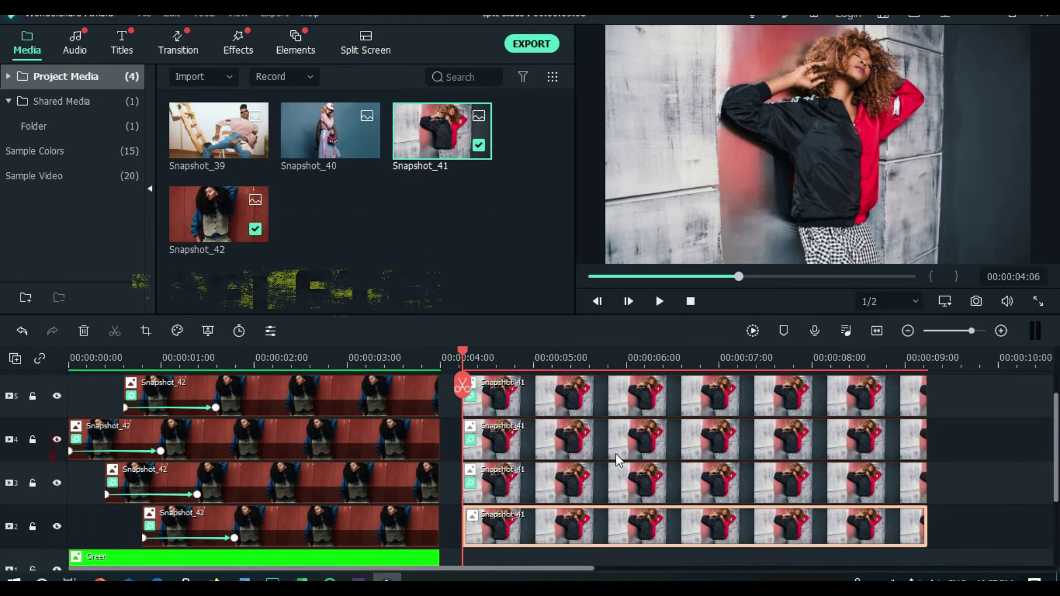
Delete the four Snapshot_42 clips from tracks 2 to 5, keeping the Green clip on track 1.
{"action": "scroll", "coordinate": [331, 442], "scroll_direction": "up", "scroll_amount": 1}
{"action": "left_click", "coordinate": [99, 384]}
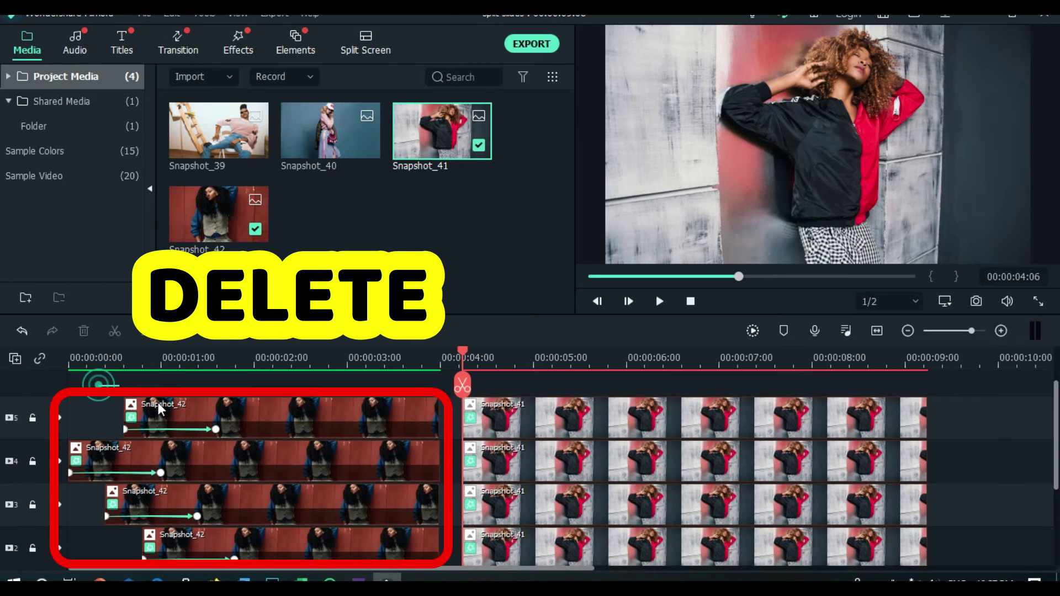
{"action": "left_click", "coordinate": [158, 403]}
{"action": "left_click", "coordinate": [182, 458], "text": "ctrl"}
{"action": "left_click", "coordinate": [208, 507], "text": "ctrl"}
{"action": "left_click", "coordinate": [223, 541], "text": "ctrl"}
{"action": "scroll", "coordinate": [233, 485], "scroll_direction": "down", "scroll_amount": 3}
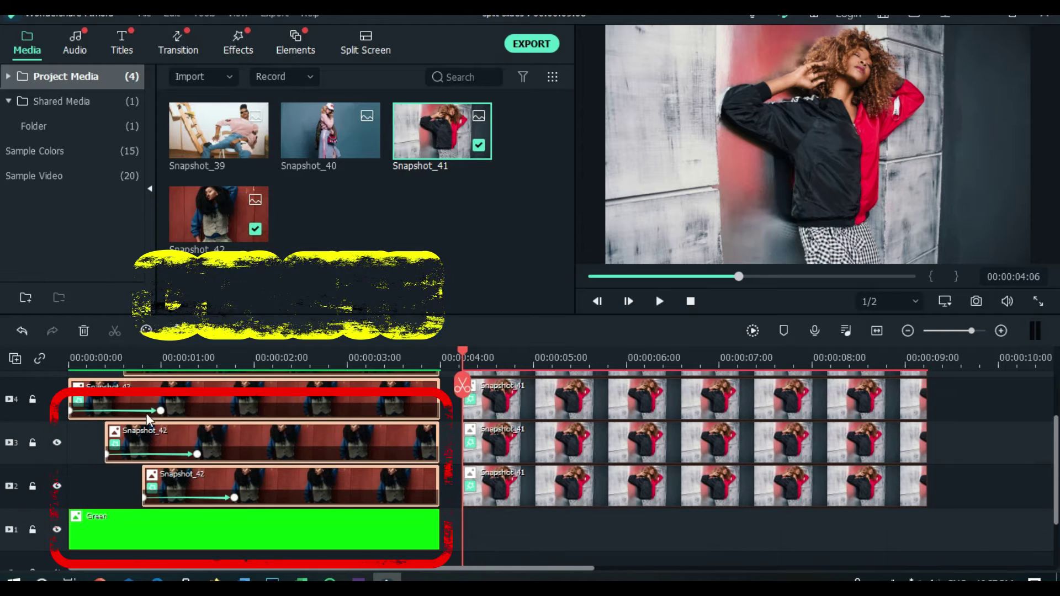
{"action": "left_click", "coordinate": [83, 331]}
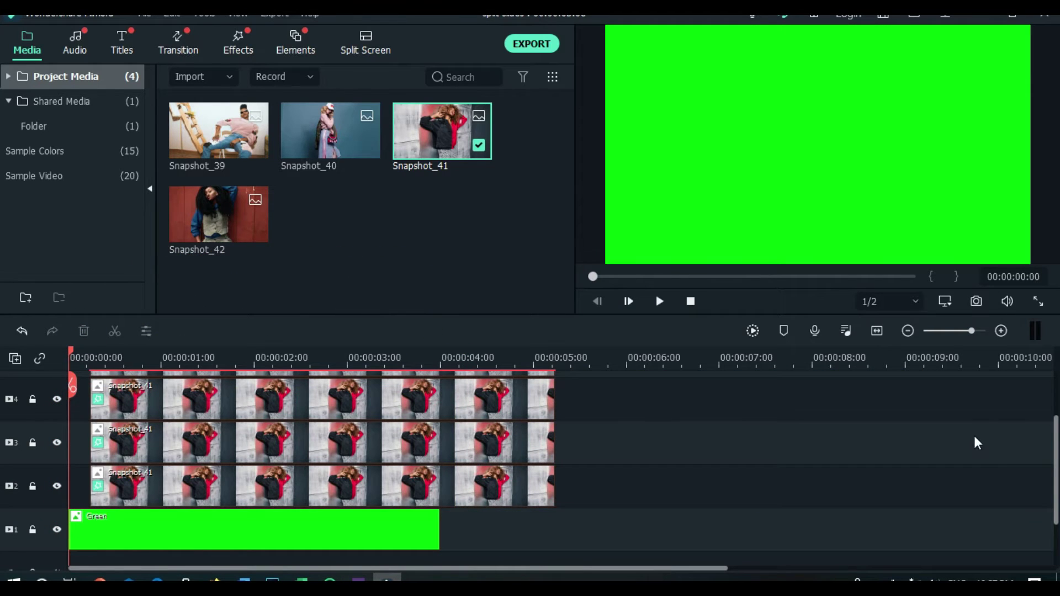
Move all four Snapshot_41 clips together to the timeline start and trim them to end at 00:00:04:00.
{"action": "scroll", "coordinate": [572, 401], "scroll_direction": "up", "scroll_amount": 1}
{"action": "left_click_drag", "start_coordinate": [572, 401], "coordinate": [512, 544]}
{"action": "left_click_drag", "start_coordinate": [471, 419], "coordinate": [3, 408]}
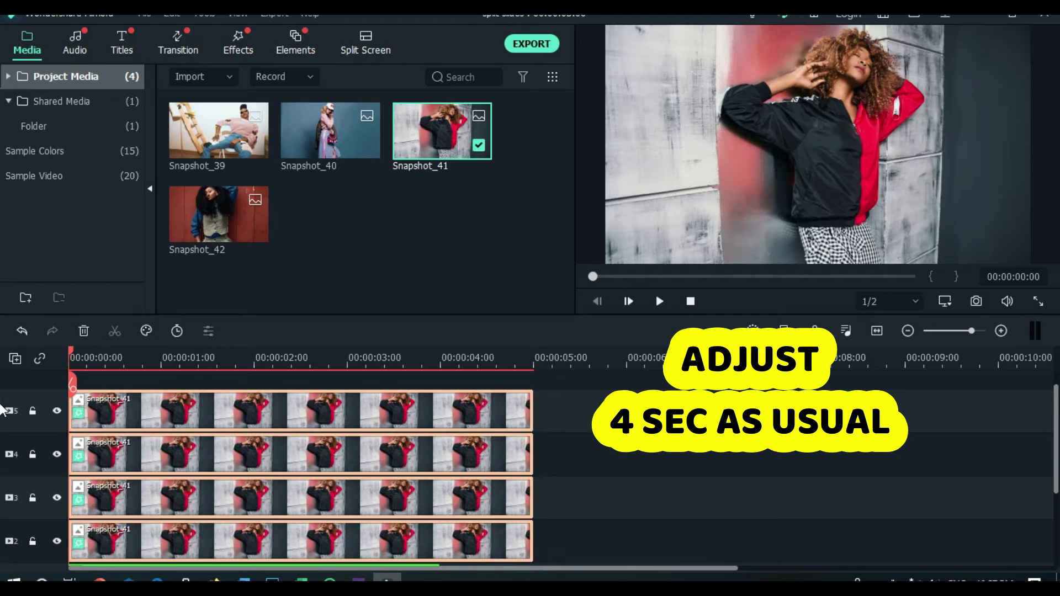
{"action": "scroll", "coordinate": [1052, 418], "scroll_direction": "down", "scroll_amount": 1}
{"action": "left_click_drag", "start_coordinate": [534, 400], "coordinate": [446, 411]}
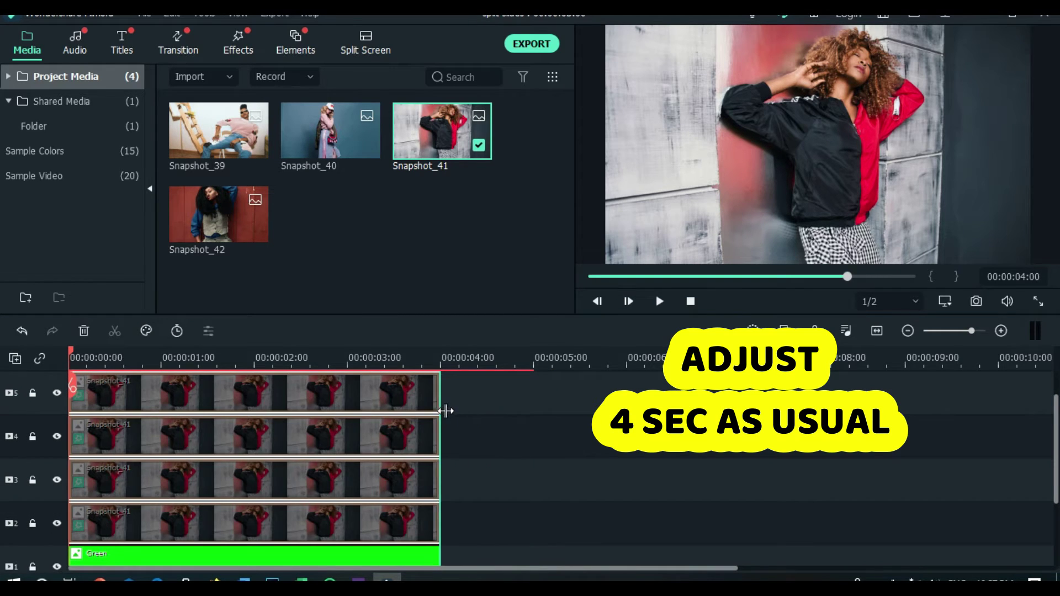
Apply the Vortex In preset animation to the Snapshot_41 clip on track 2.
{"action": "left_click", "coordinate": [270, 518]}
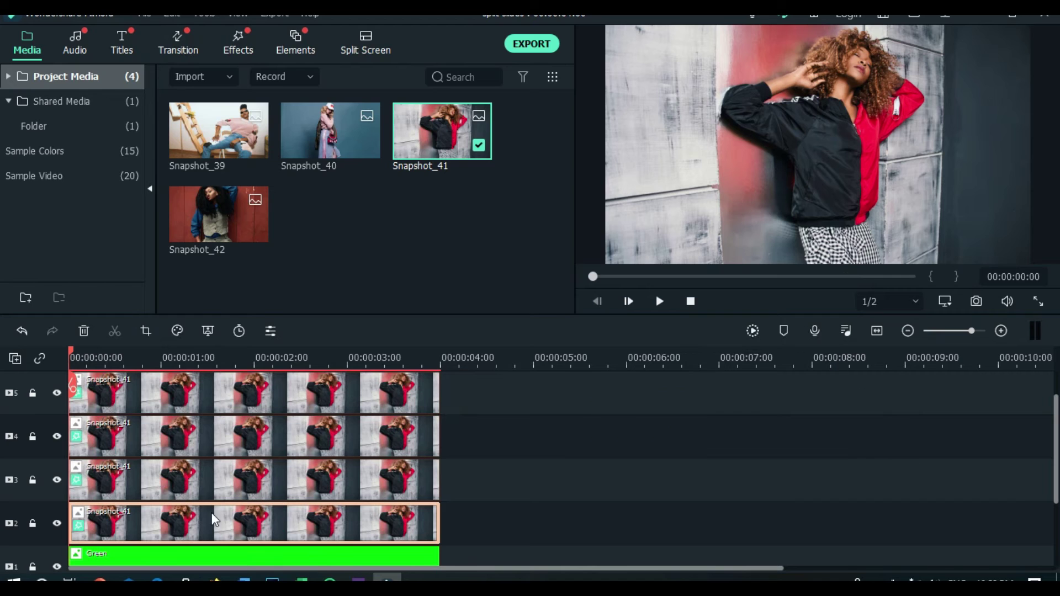
{"action": "double_click", "coordinate": [193, 526]}
{"action": "scroll", "coordinate": [568, 152], "scroll_direction": "down", "scroll_amount": 3}
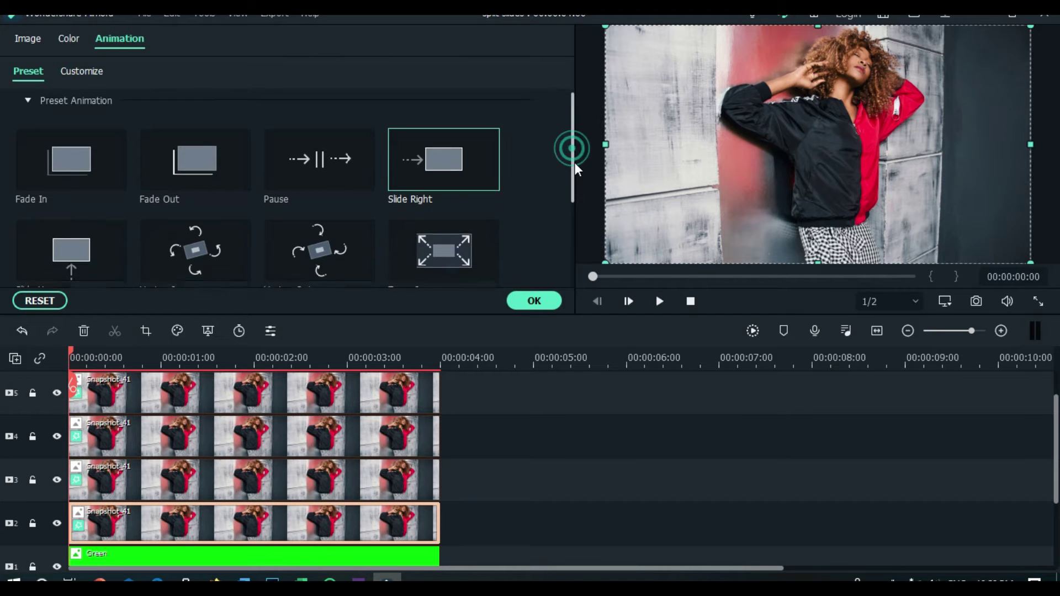
{"action": "scroll", "coordinate": [579, 191], "scroll_direction": "up", "scroll_amount": 1}
{"action": "double_click", "coordinate": [185, 201]}
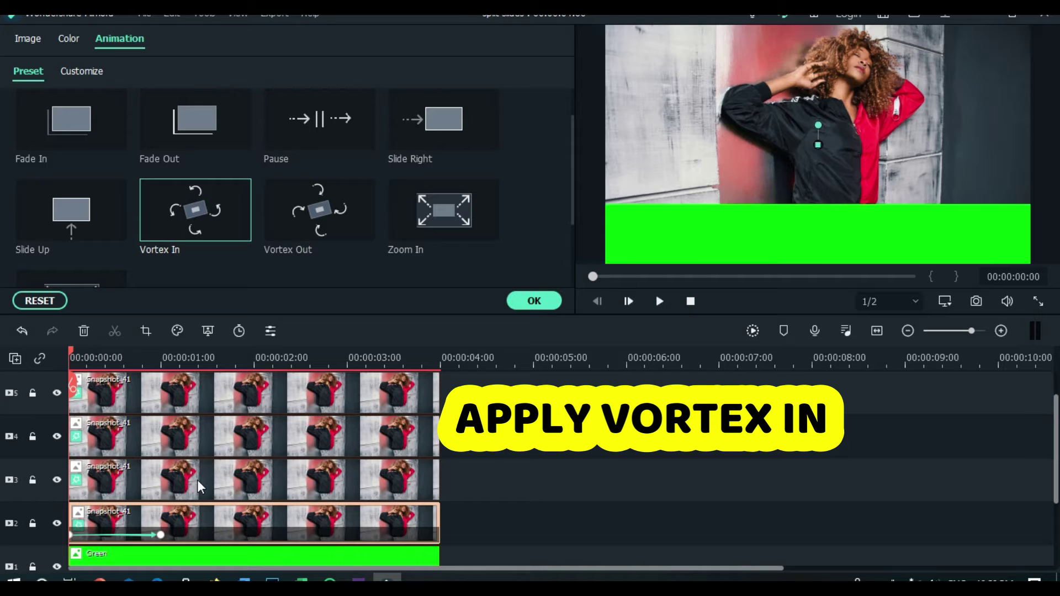
Apply the Vortex In preset animation to the Snapshot_41 clips on tracks 3, 4 and 5.
{"action": "left_click", "coordinate": [197, 479]}
{"action": "double_click", "coordinate": [181, 215]}
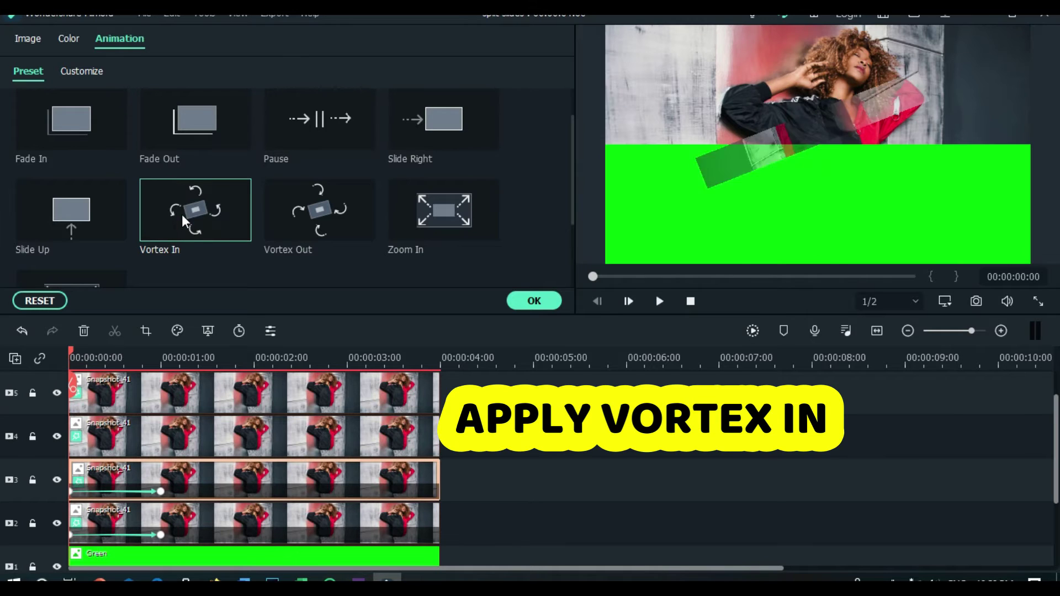
{"action": "left_click", "coordinate": [179, 442]}
{"action": "double_click", "coordinate": [183, 218]}
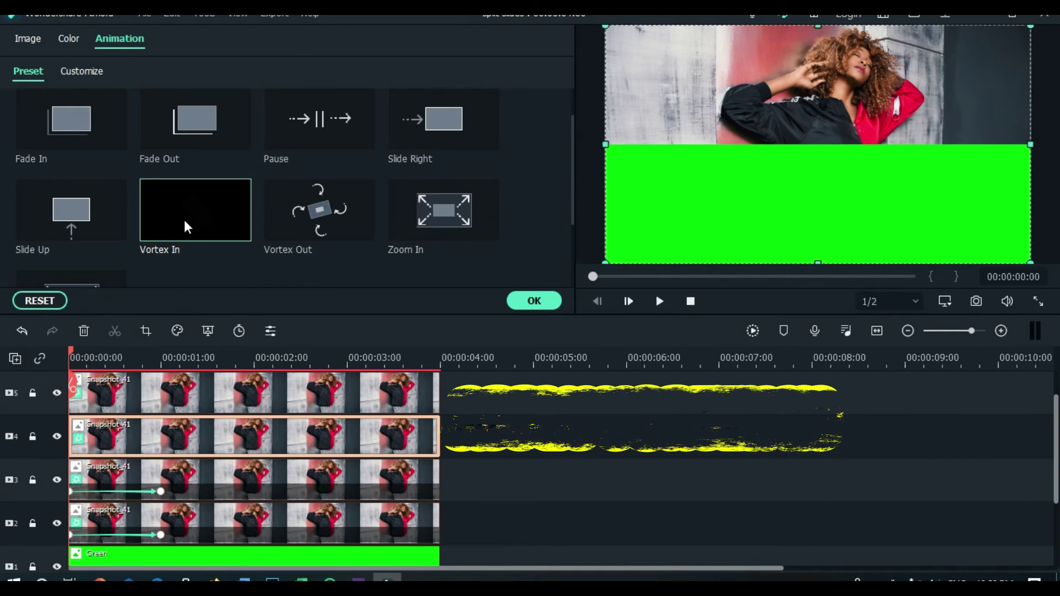
{"action": "left_click", "coordinate": [180, 396]}
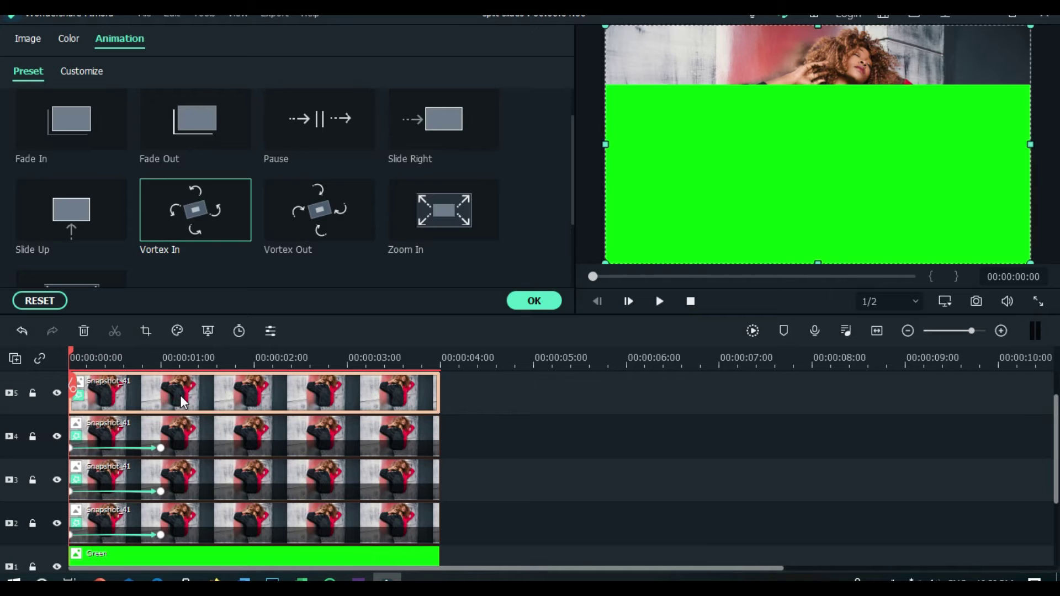
{"action": "double_click", "coordinate": [196, 205]}
Stagger the Snapshot_41 clips to start at 00:00:00:15 on track 5, 00:00:00:10 on track 3 and 00:00:00:20 on track 2.
{"action": "left_click_drag", "start_coordinate": [74, 350], "coordinate": [125, 356]}
{"action": "left_click_drag", "start_coordinate": [168, 390], "coordinate": [214, 385]}
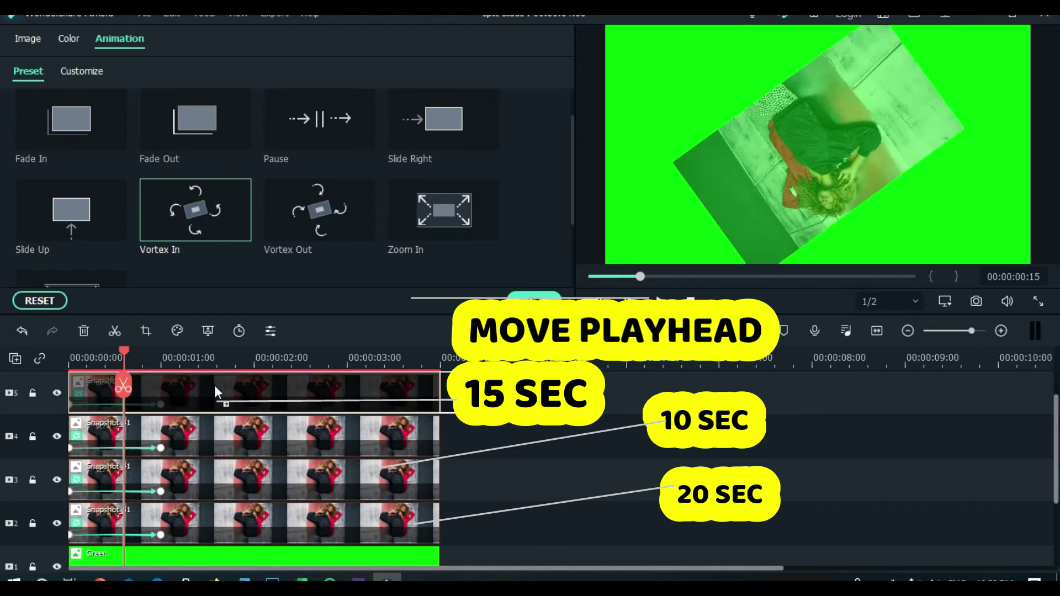
{"action": "left_click_drag", "start_coordinate": [125, 353], "coordinate": [106, 355]}
{"action": "left_click_drag", "start_coordinate": [135, 472], "coordinate": [151, 495]}
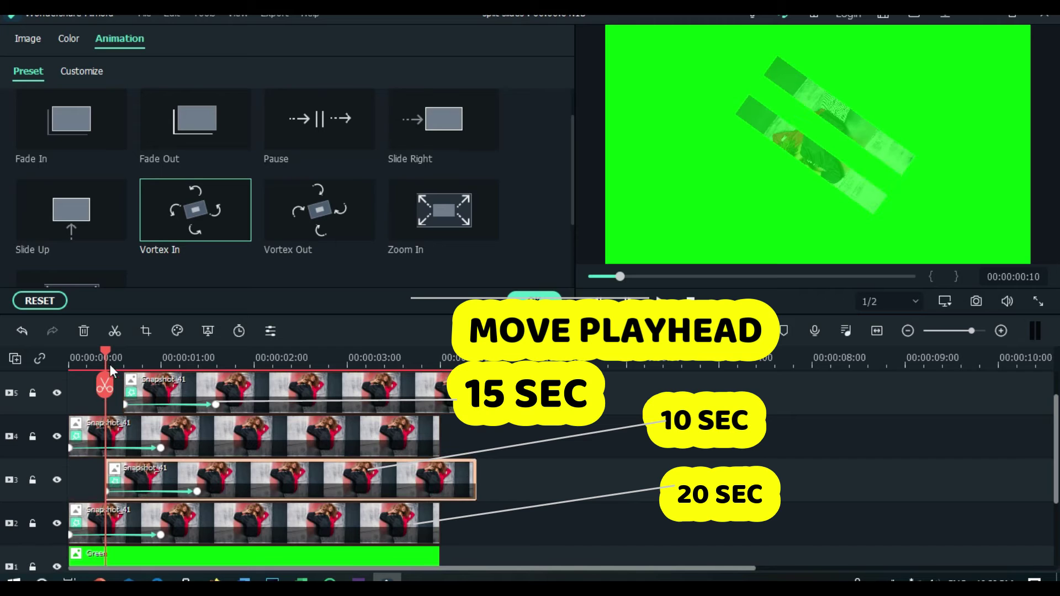
{"action": "left_click_drag", "start_coordinate": [111, 353], "coordinate": [143, 357]}
{"action": "left_click_drag", "start_coordinate": [190, 524], "coordinate": [251, 513]}
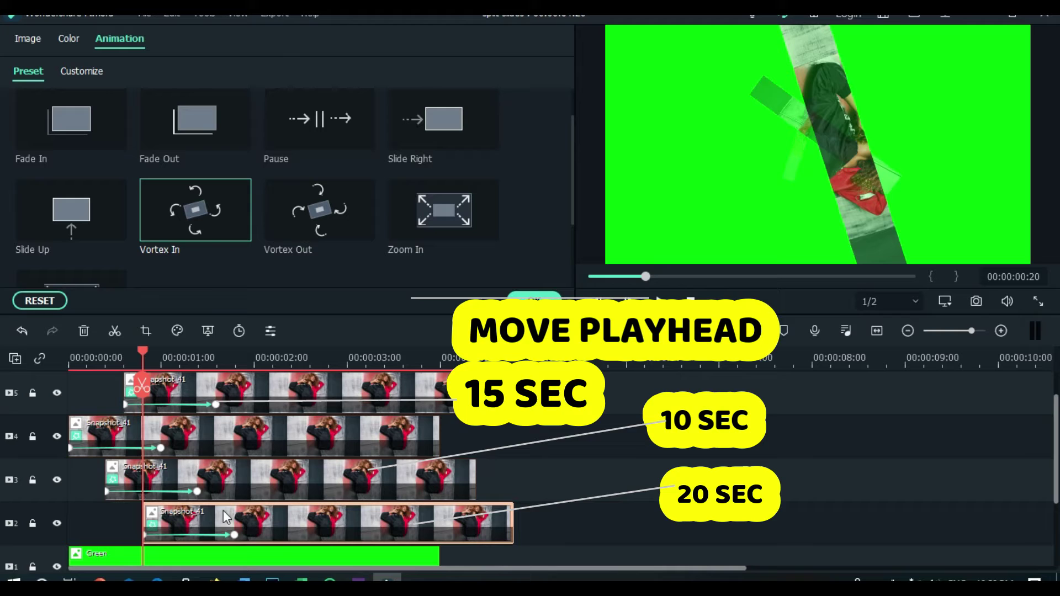
Trim the Snapshot_41 clips on tracks 5, 3 and 2 to end at 00:00:04:00 and play the result from the start.
{"action": "left_click", "coordinate": [433, 401]}
{"action": "left_click_drag", "start_coordinate": [493, 392], "coordinate": [441, 393]}
{"action": "left_click", "coordinate": [473, 480]}
{"action": "left_click_drag", "start_coordinate": [474, 481], "coordinate": [440, 522]}
{"action": "left_click", "coordinate": [440, 518]}
{"action": "key", "text": "space"}
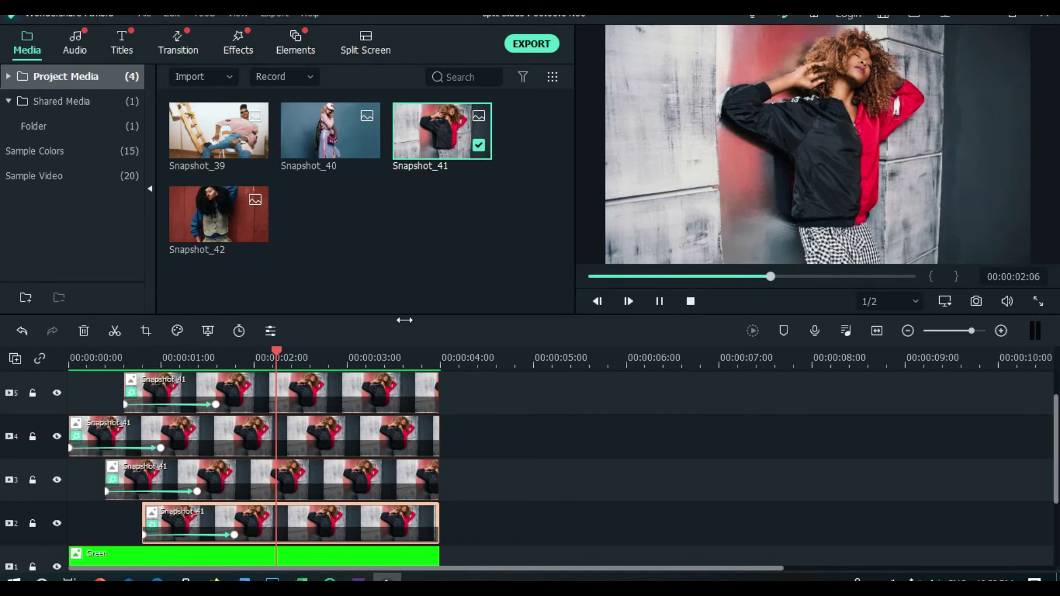
{"action": "left_click", "coordinate": [591, 276]}
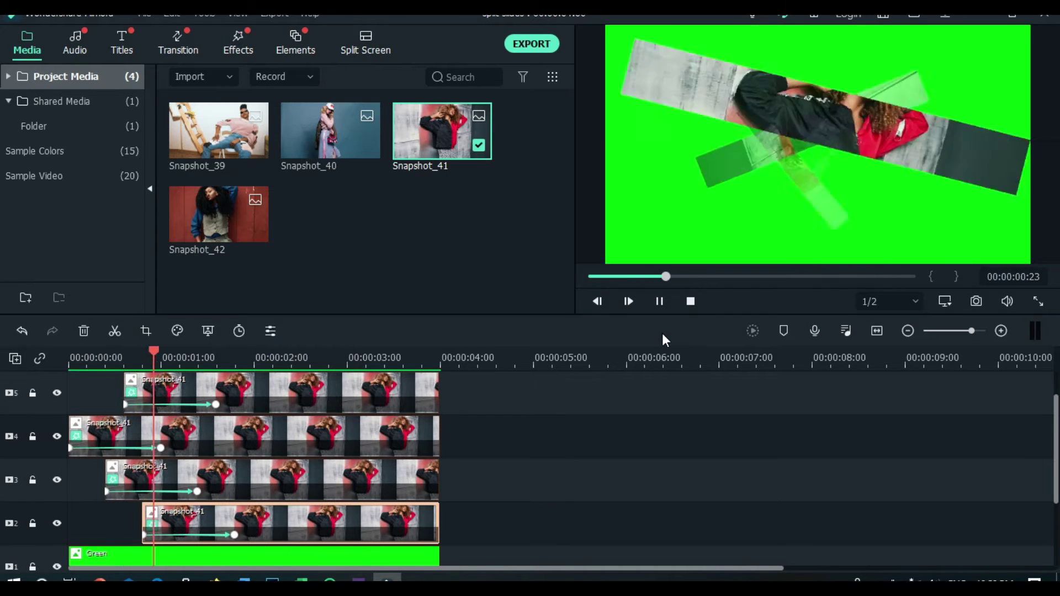
Export the Vortex In version as an MP4 named slide 2.
{"action": "left_click", "coordinate": [519, 49]}
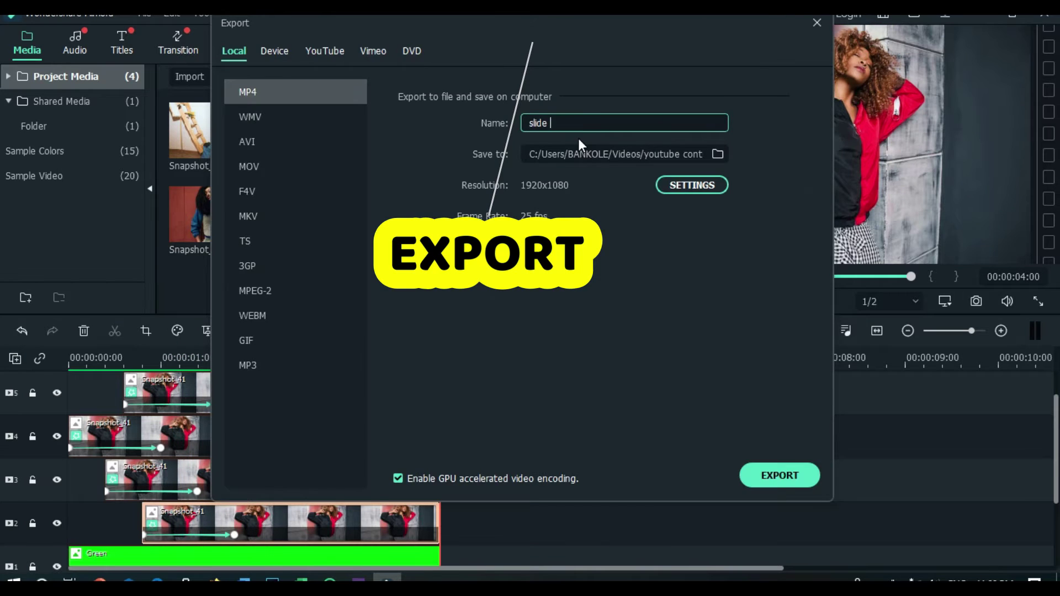
{"action": "left_click", "coordinate": [780, 476]}
{"action": "left_click", "coordinate": [404, 373]}
Delete the four Snapshot_41 clips from tracks 2 to 5, keeping the Green clip on track 1.
{"action": "left_click_drag", "start_coordinate": [497, 396], "coordinate": [70, 540]}
{"action": "left_click", "coordinate": [83, 331]}
{"action": "left_click", "coordinate": [196, 136]}
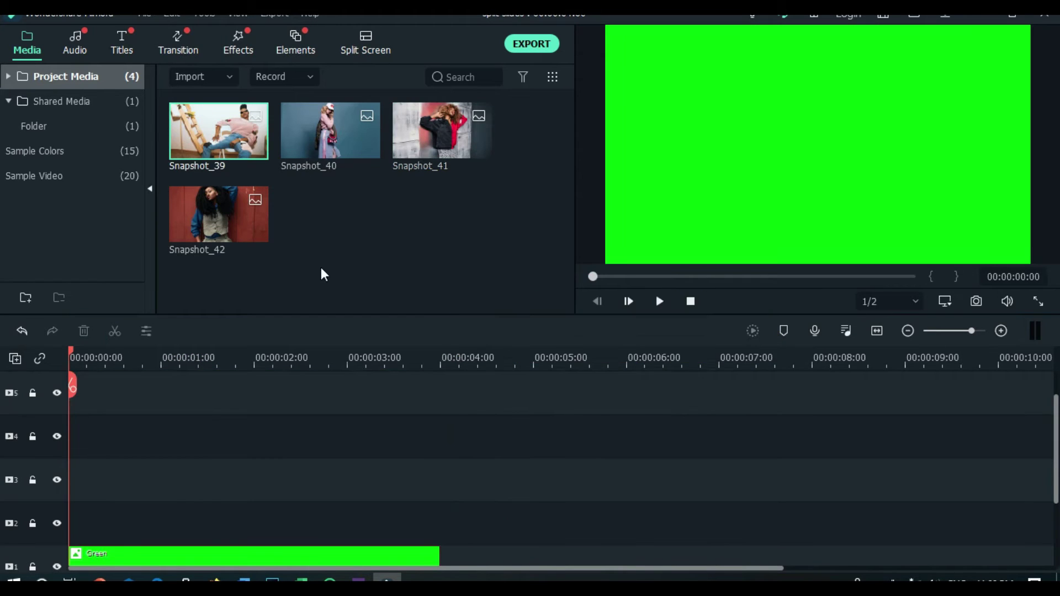
{"action": "left_click", "coordinate": [15, 359]}
{"action": "mouse_move", "coordinate": [110, 496]}
{"action": "left_click", "coordinate": [267, 493]}
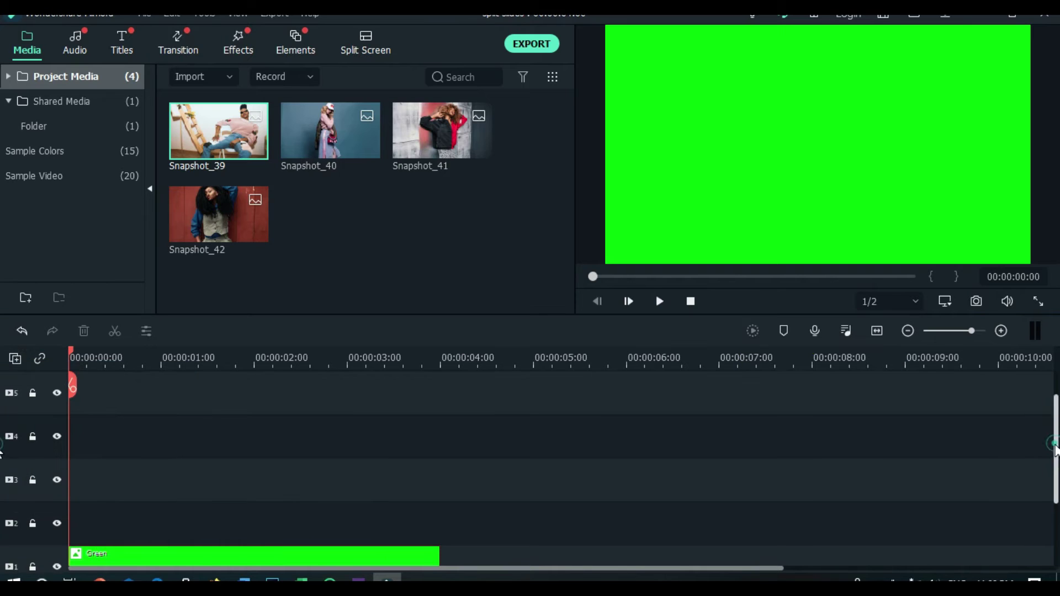
Place Snapshot_39 on tracks 2 to 5 and trim all four clips to end at 00:00:04:00.
{"action": "left_click_drag", "start_coordinate": [213, 132], "coordinate": [137, 442]}
{"action": "left_click_drag", "start_coordinate": [210, 133], "coordinate": [105, 409]}
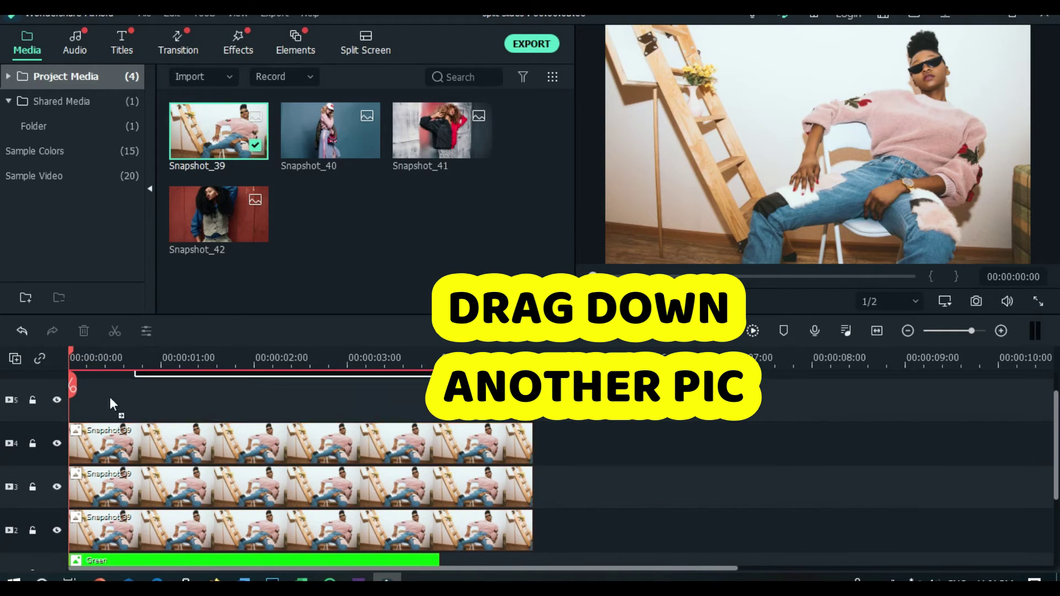
{"action": "left_click_drag", "start_coordinate": [580, 382], "coordinate": [533, 546]}
{"action": "left_click_drag", "start_coordinate": [532, 412], "coordinate": [440, 424]}
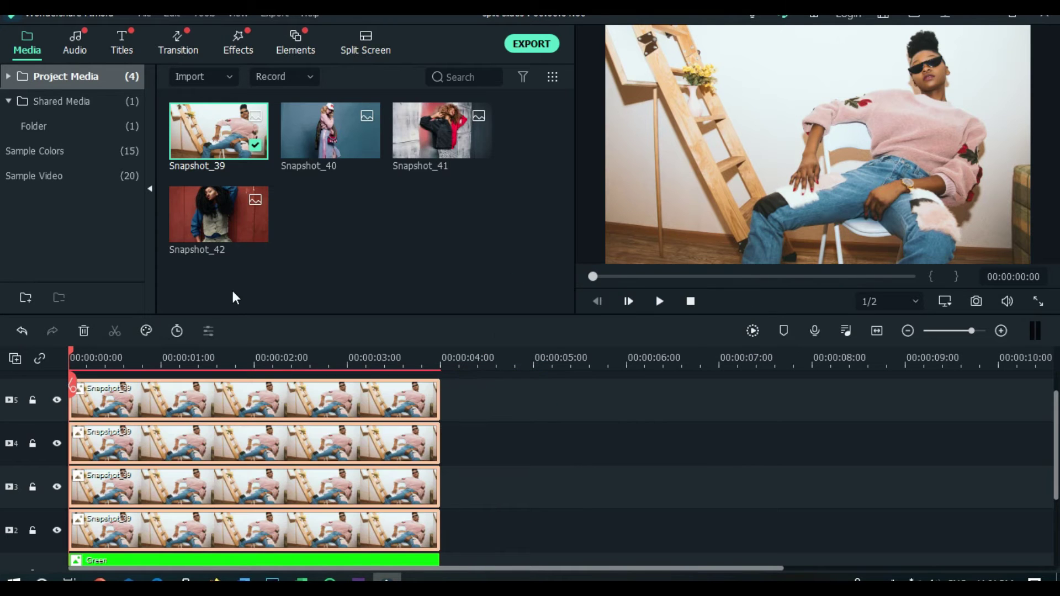
Apply the Crop utility effect to the Snapshot_39 clips on tracks 2 to 5.
{"action": "left_click", "coordinate": [234, 51]}
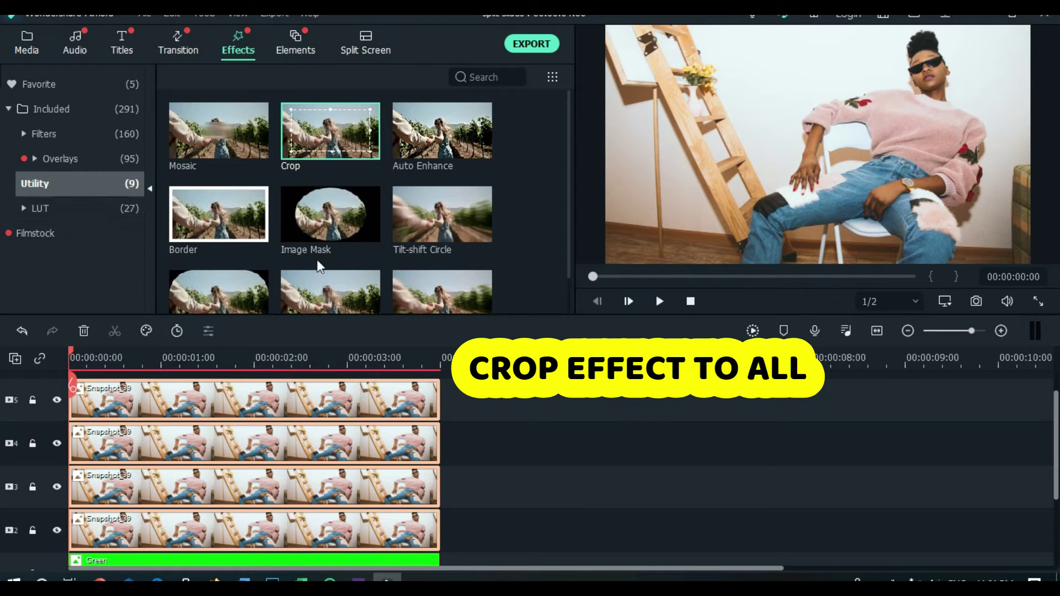
{"action": "left_click_drag", "start_coordinate": [265, 417], "coordinate": [243, 530]}
{"action": "left_click_drag", "start_coordinate": [331, 130], "coordinate": [211, 422]}
{"action": "left_click_drag", "start_coordinate": [227, 341], "coordinate": [190, 403]}
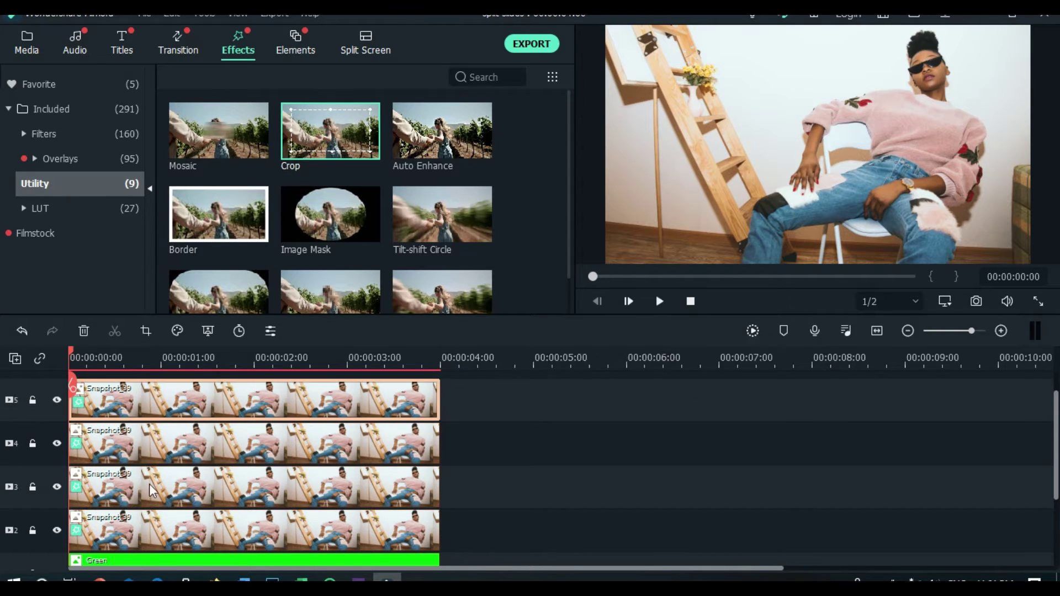
Hide tracks 3, 4 and 5 and set the track 2 clip's right crop to 75.
{"action": "double_click", "coordinate": [166, 539]}
{"action": "left_click", "coordinate": [33, 39]}
{"action": "scroll", "coordinate": [573, 208], "scroll_direction": "up", "scroll_amount": 2}
{"action": "left_click_drag", "start_coordinate": [572, 177], "coordinate": [572, 185]}
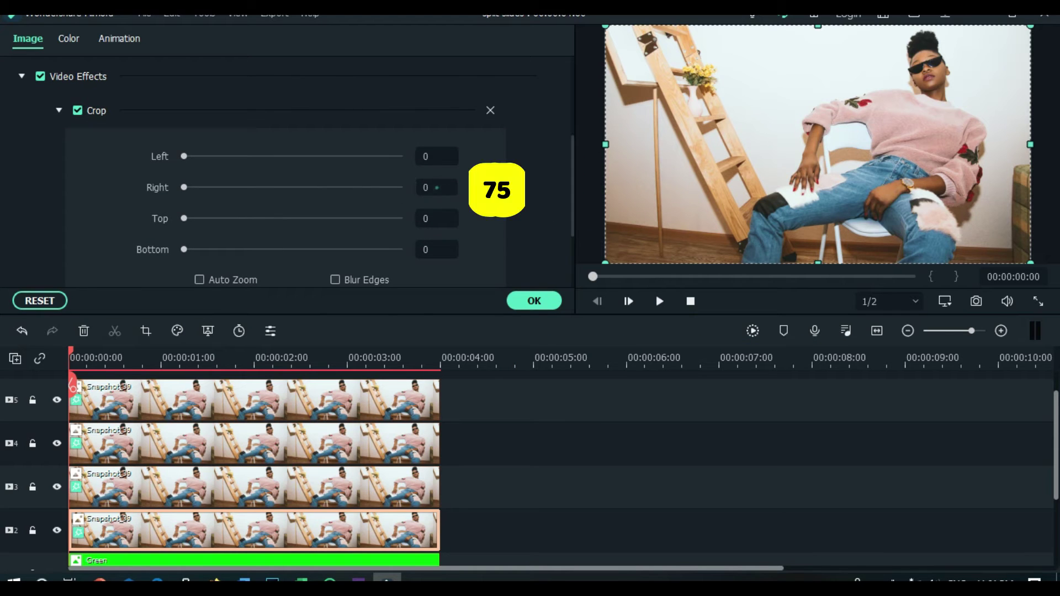
{"action": "left_click", "coordinate": [57, 400]}
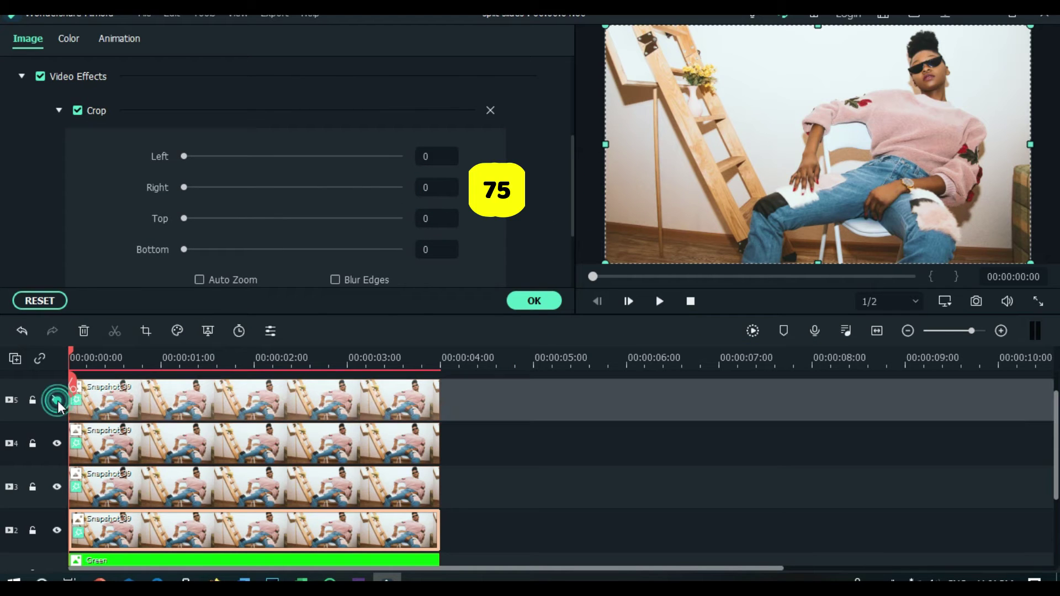
{"action": "left_click", "coordinate": [57, 444]}
{"action": "left_click", "coordinate": [57, 486]}
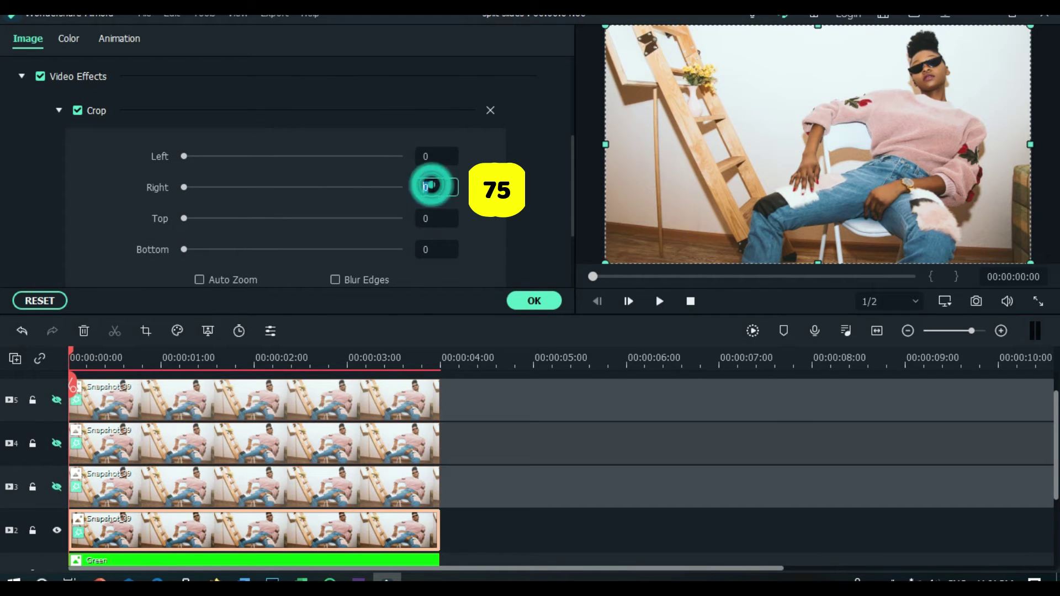
{"action": "left_click", "coordinate": [544, 301]}
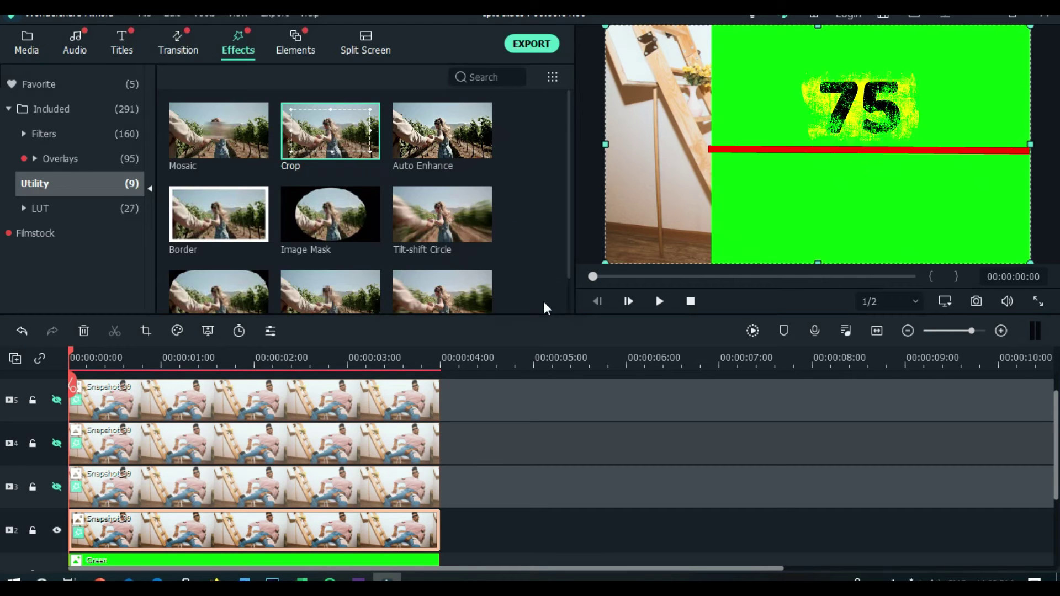
Show track 3 and crop its Snapshot_39 clip by 25 from the left and 50 from the right.
{"action": "left_click", "coordinate": [58, 486]}
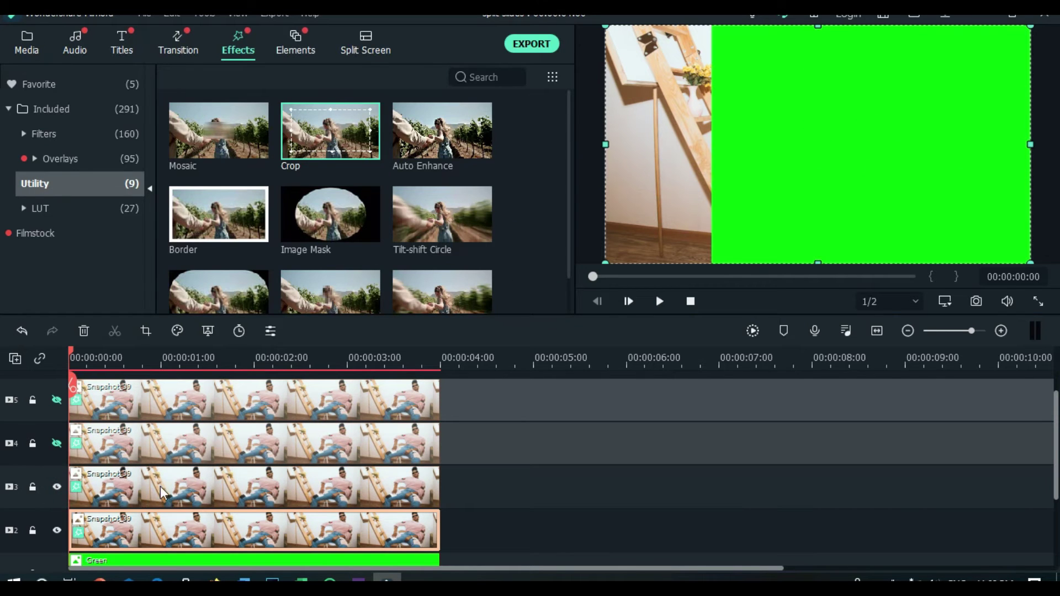
{"action": "double_click", "coordinate": [165, 485]}
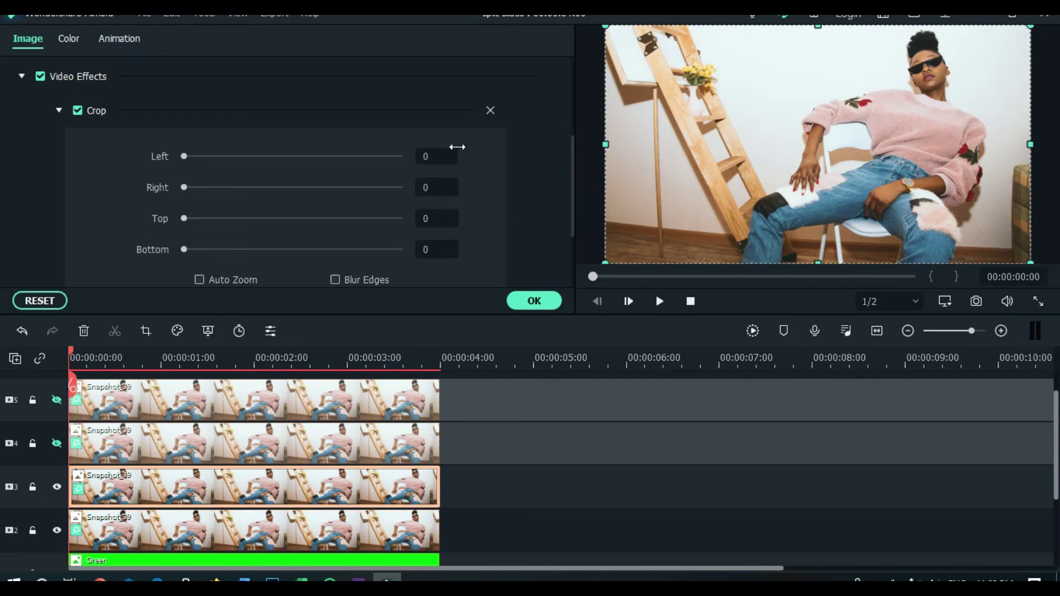
{"action": "type", "text": "25"}
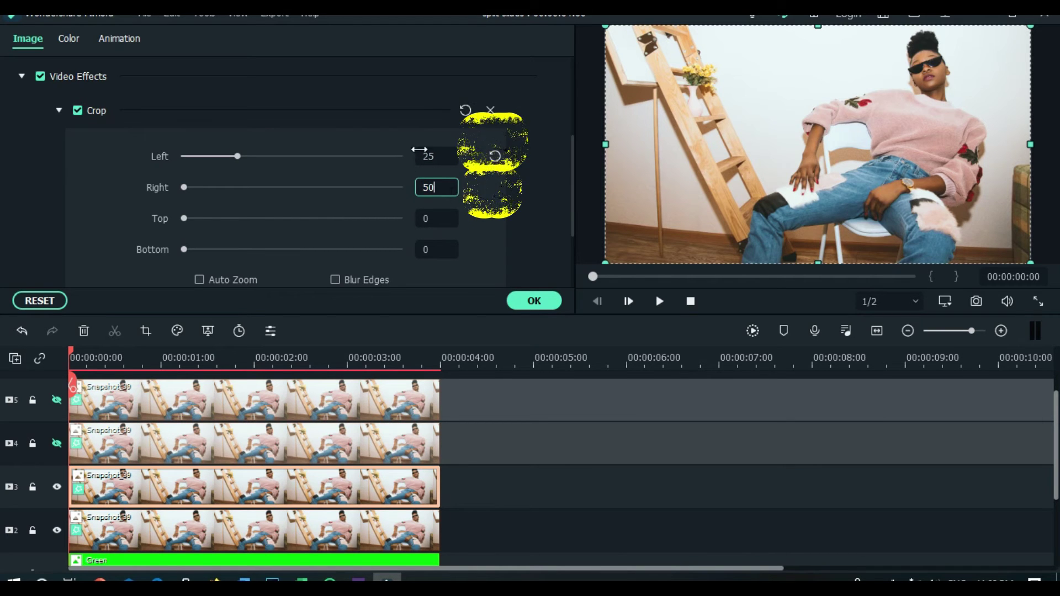
{"action": "left_click", "coordinate": [534, 300]}
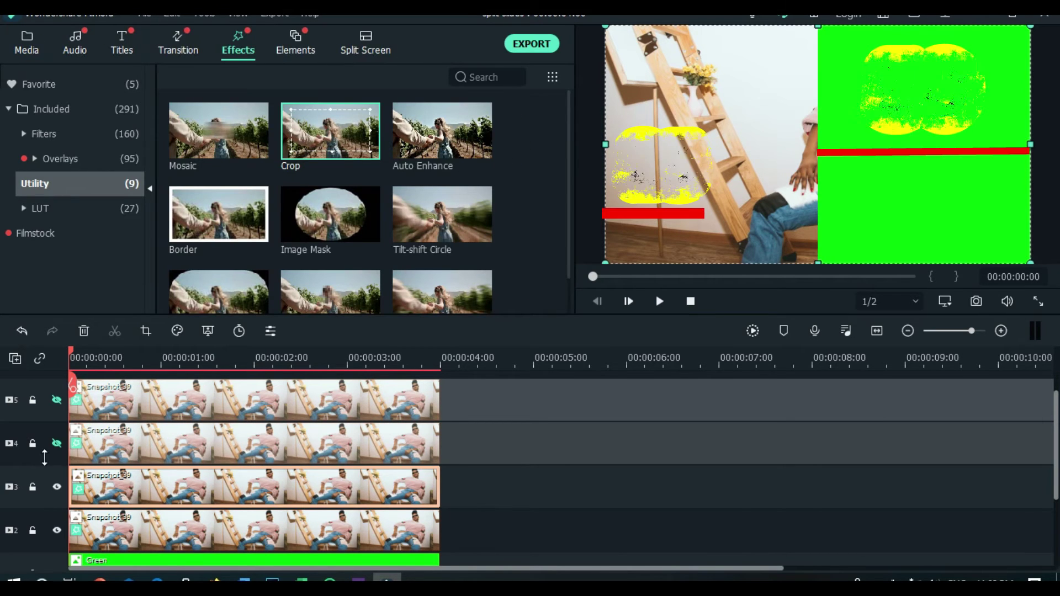
Show track 4 and crop its Snapshot_39 clip by 50 from the left and 25 from the right.
{"action": "left_click", "coordinate": [57, 444]}
{"action": "left_click", "coordinate": [137, 450]}
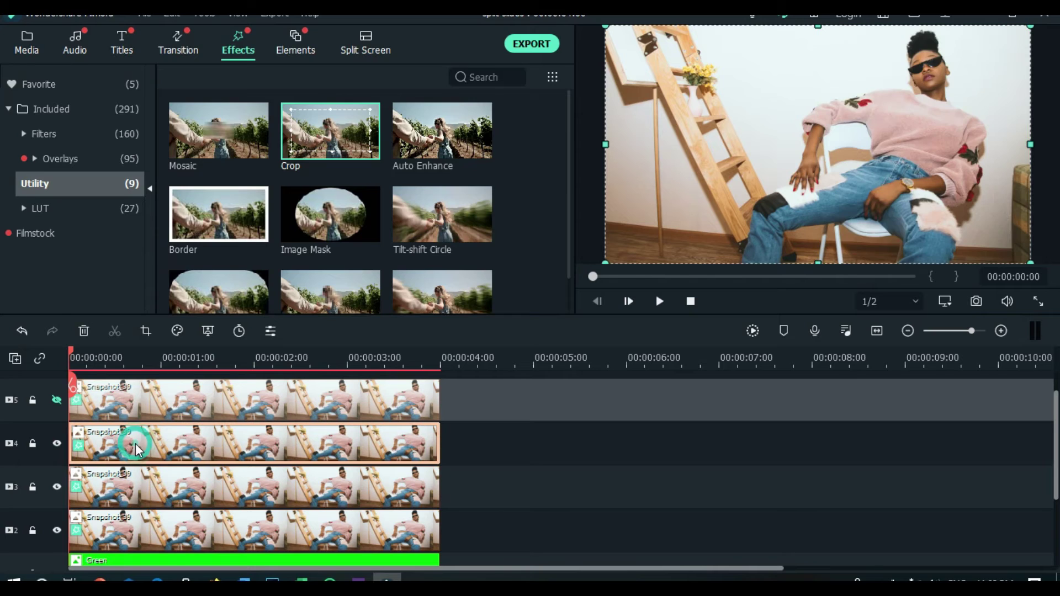
{"action": "double_click", "coordinate": [137, 450]}
{"action": "left_click", "coordinate": [434, 189]}
{"action": "type", "text": "25"}
{"action": "left_click", "coordinate": [534, 301]}
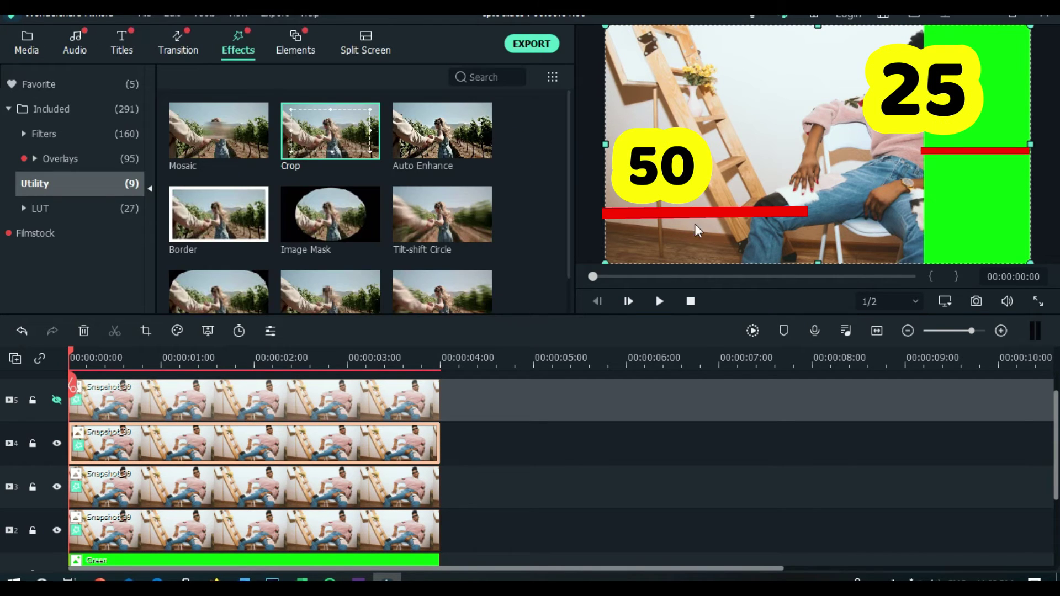
Show track 5 and set its Snapshot_39 clip's left crop to 75.
{"action": "left_click", "coordinate": [57, 400]}
{"action": "left_click", "coordinate": [172, 396]}
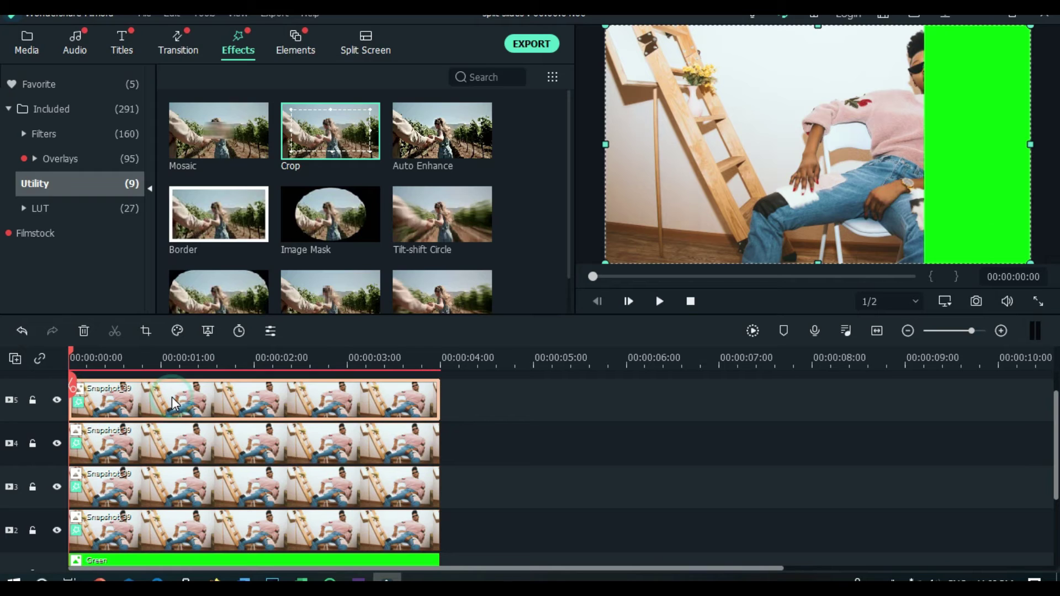
{"action": "double_click", "coordinate": [171, 397]}
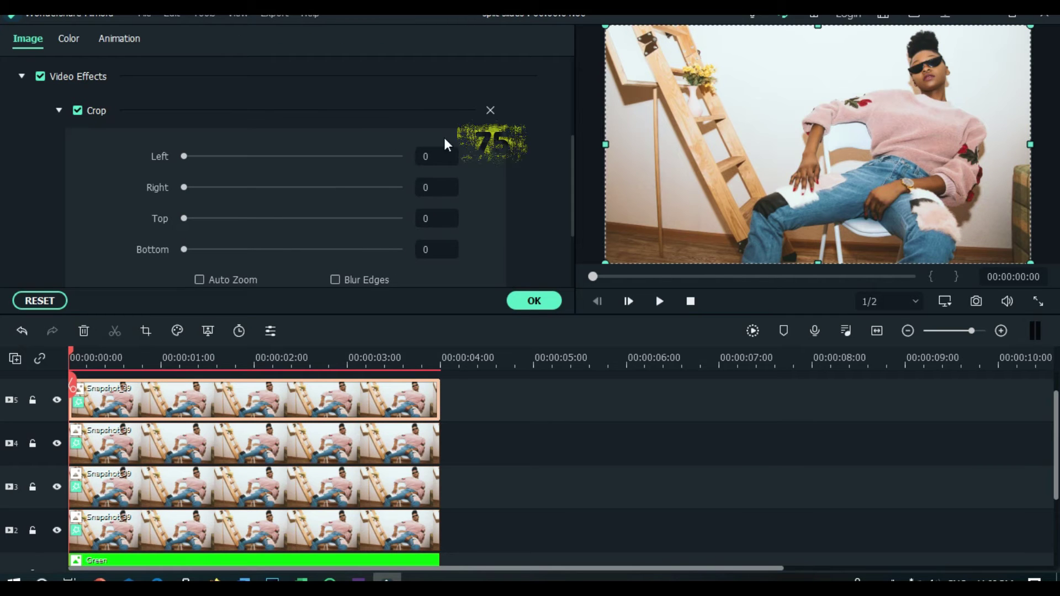
{"action": "left_click", "coordinate": [439, 157]}
{"action": "type", "text": "75"}
{"action": "key", "text": "Return"}
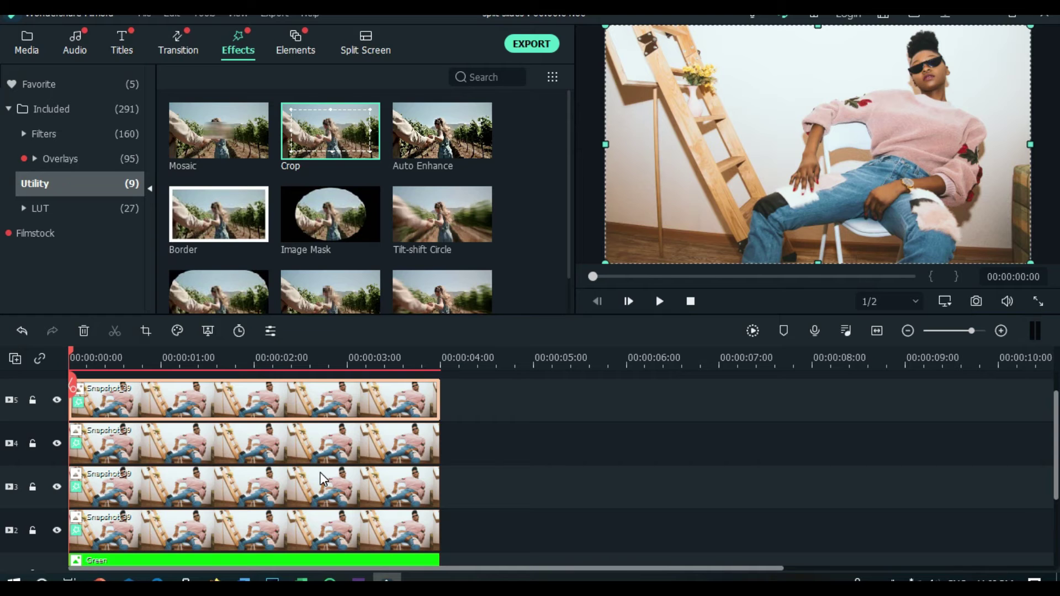
Apply the Slide Up preset animation to the Snapshot_39 clips on tracks 2, 3, 4 and 5.
{"action": "double_click", "coordinate": [254, 544]}
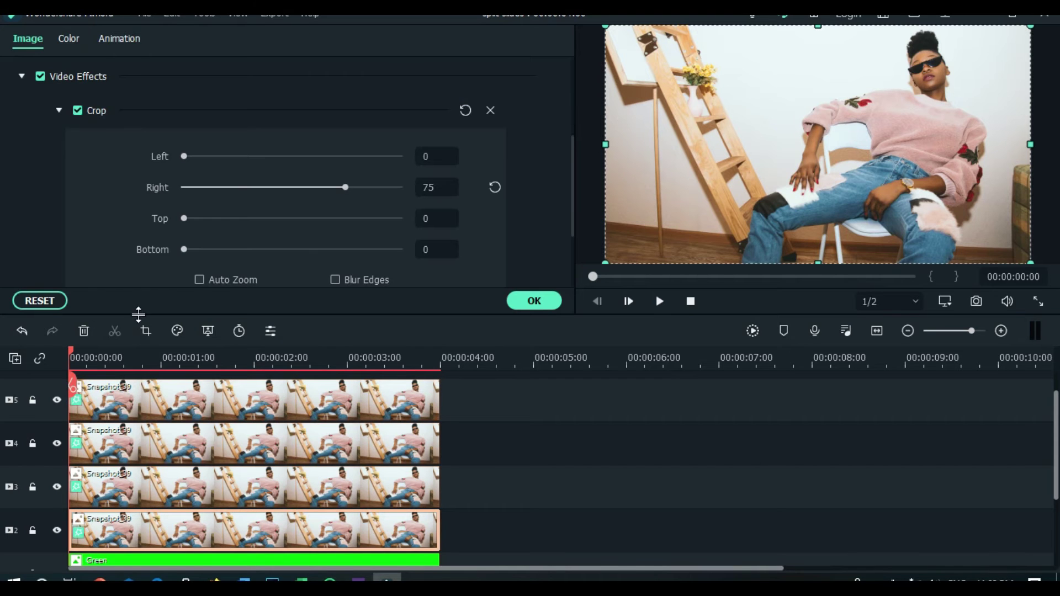
{"action": "left_click", "coordinate": [119, 38]}
{"action": "left_click", "coordinate": [68, 207]}
{"action": "left_click_drag", "start_coordinate": [68, 208], "coordinate": [164, 492]}
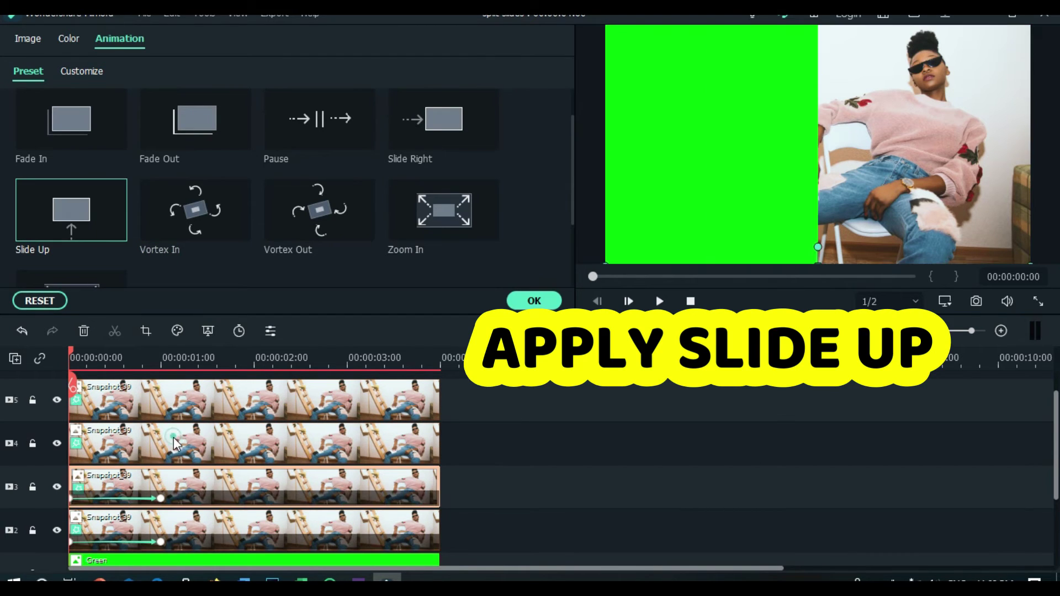
{"action": "double_click", "coordinate": [70, 212]}
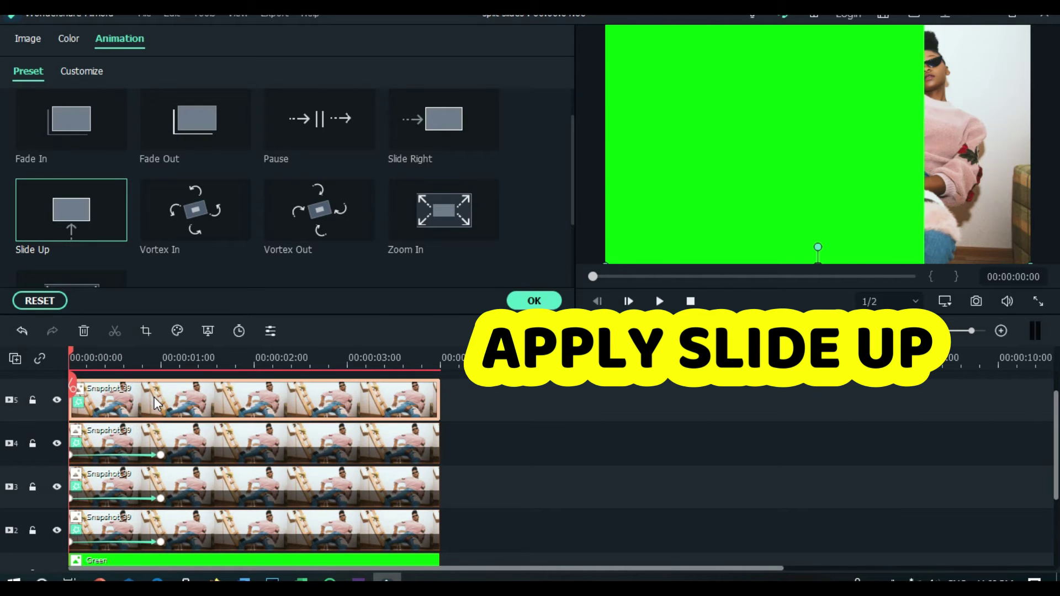
{"action": "double_click", "coordinate": [70, 212]}
Stagger the Snapshot_39 clips to start at 00:00:00:15 on track 5, 00:00:00:10 on track 3 and 00:00:00:20 on track 2.
{"action": "left_click_drag", "start_coordinate": [71, 357], "coordinate": [124, 360]}
{"action": "left_click_drag", "start_coordinate": [204, 391], "coordinate": [231, 389]}
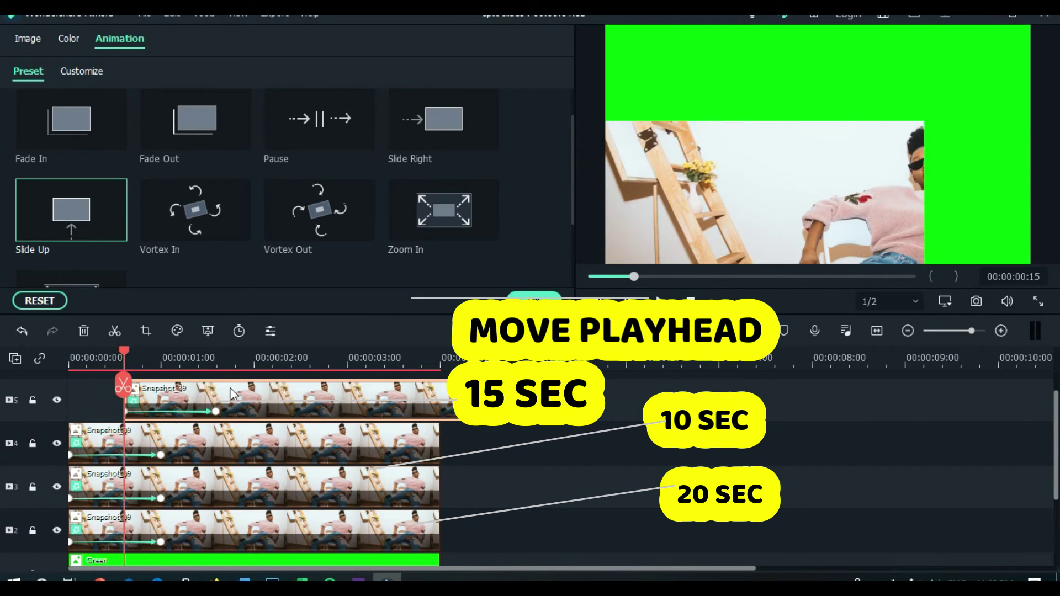
{"action": "left_click_drag", "start_coordinate": [125, 349], "coordinate": [105, 344]}
{"action": "left_click_drag", "start_coordinate": [142, 479], "coordinate": [157, 478]}
{"action": "left_click_drag", "start_coordinate": [115, 351], "coordinate": [145, 357]}
{"action": "left_click_drag", "start_coordinate": [177, 531], "coordinate": [228, 522]}
Trim the Snapshot_39 clips on tracks 5, 3 and 2 to end at 00:00:04:00 and play the result from the start.
{"action": "left_click", "coordinate": [407, 401]}
{"action": "left_click_drag", "start_coordinate": [456, 401], "coordinate": [440, 402]}
{"action": "left_click_drag", "start_coordinate": [474, 486], "coordinate": [443, 485]}
{"action": "left_click_drag", "start_coordinate": [440, 531], "coordinate": [439, 530]}
{"action": "key", "text": "Home"}
{"action": "left_click", "coordinate": [488, 458]}
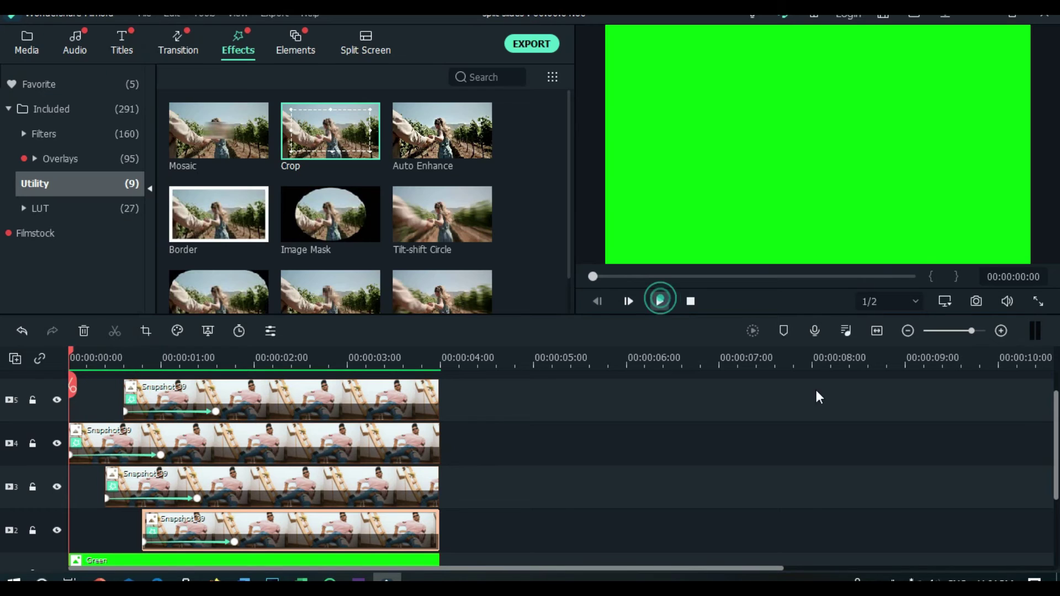
{"action": "key", "text": "space"}
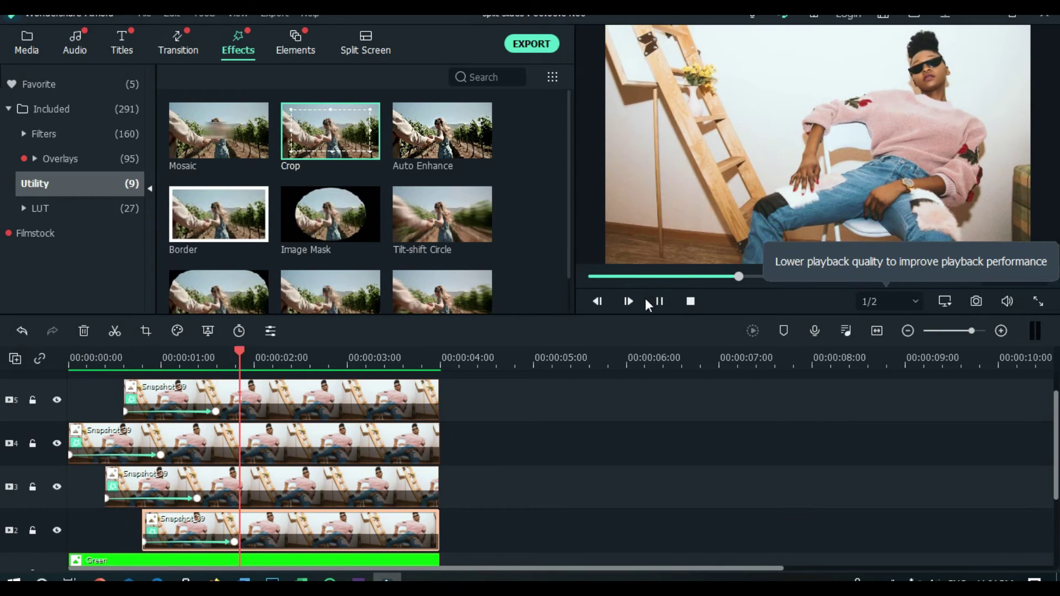
{"action": "left_click", "coordinate": [592, 277]}
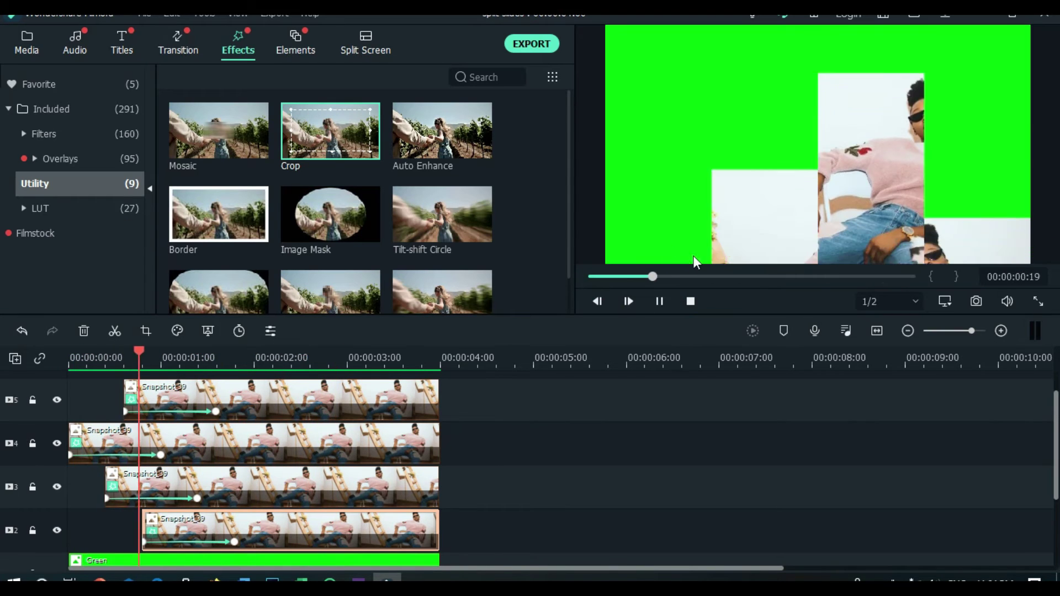
{"action": "left_click", "coordinate": [591, 278]}
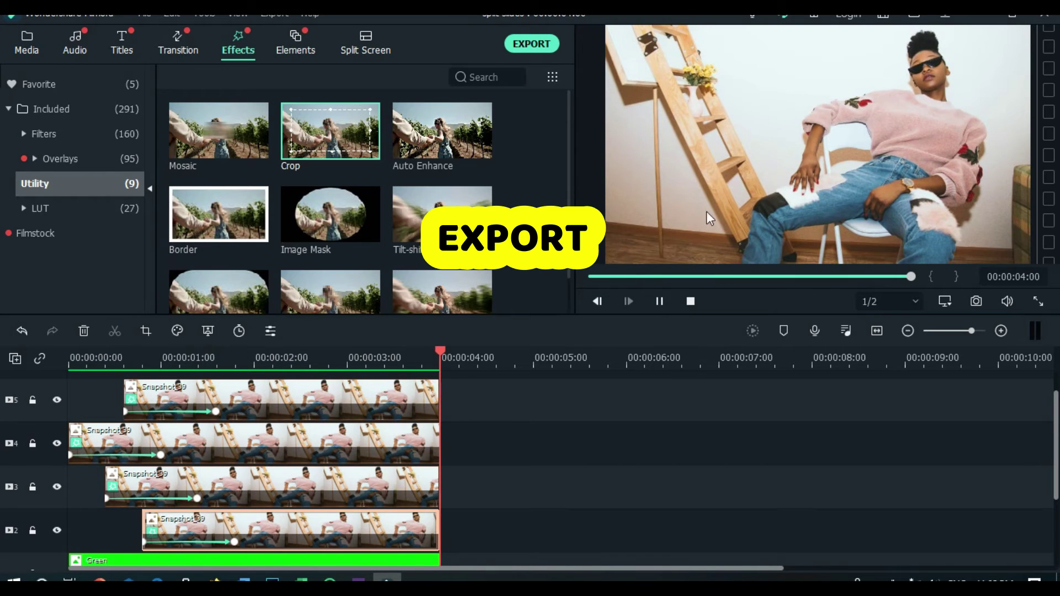
Export the Slide Up version as a video named slide 3.
{"action": "left_click", "coordinate": [527, 49]}
{"action": "left_click", "coordinate": [807, 64]}
Delete all clips from the timeline, including Green, and remove the empty tracks.
{"action": "left_click_drag", "start_coordinate": [515, 393], "coordinate": [131, 437]}
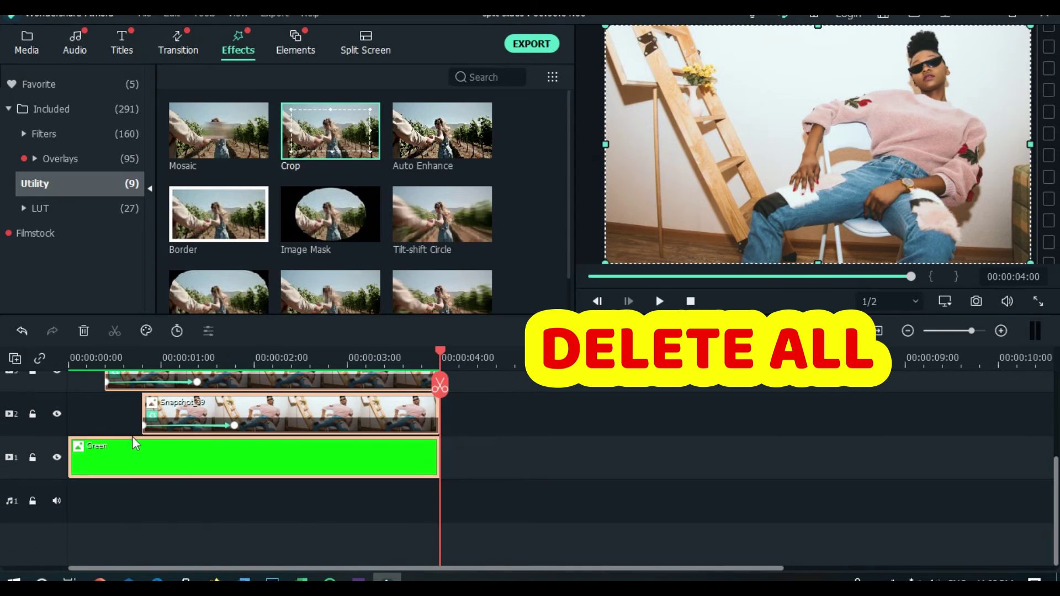
{"action": "left_click", "coordinate": [85, 331]}
{"action": "left_click", "coordinate": [15, 359]}
{"action": "left_click", "coordinate": [81, 445]}
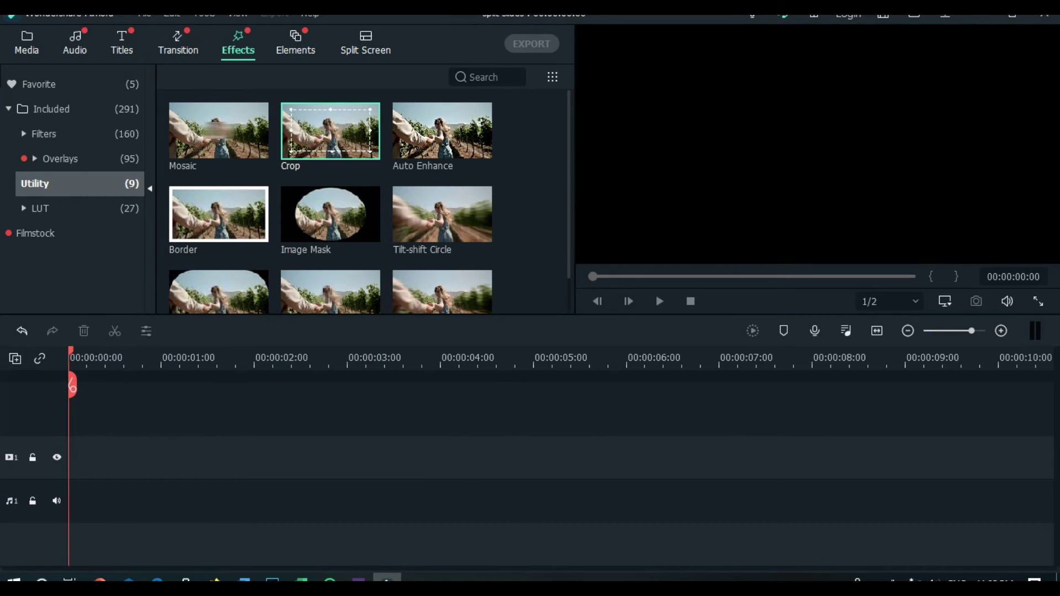
Import the exported videos slide 1, slide 2 and slide 3 into the project media.
{"action": "left_click", "coordinate": [30, 42]}
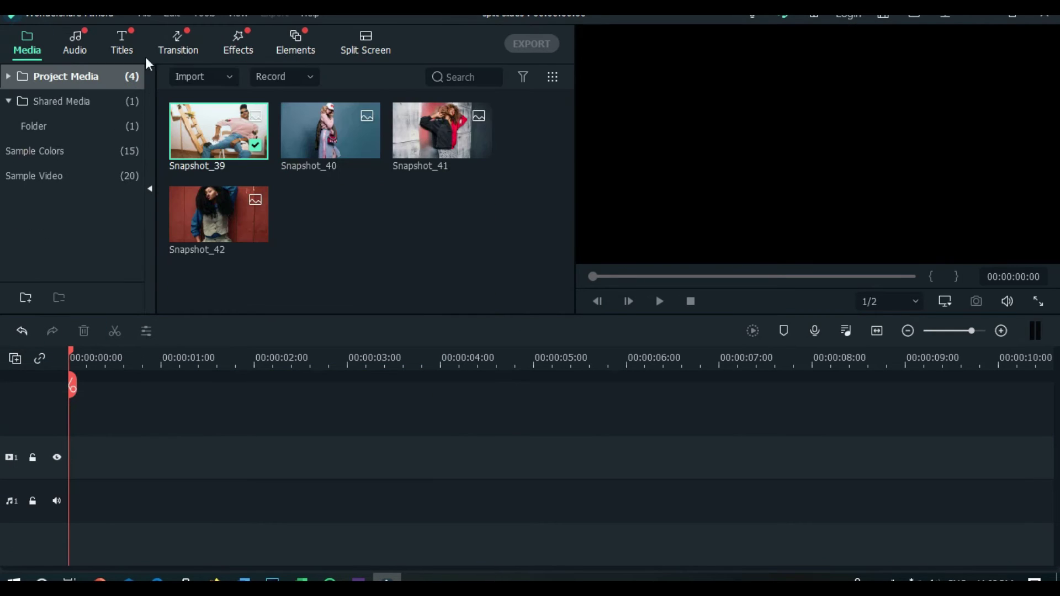
{"action": "left_click", "coordinate": [204, 78]}
{"action": "left_click", "coordinate": [225, 100]}
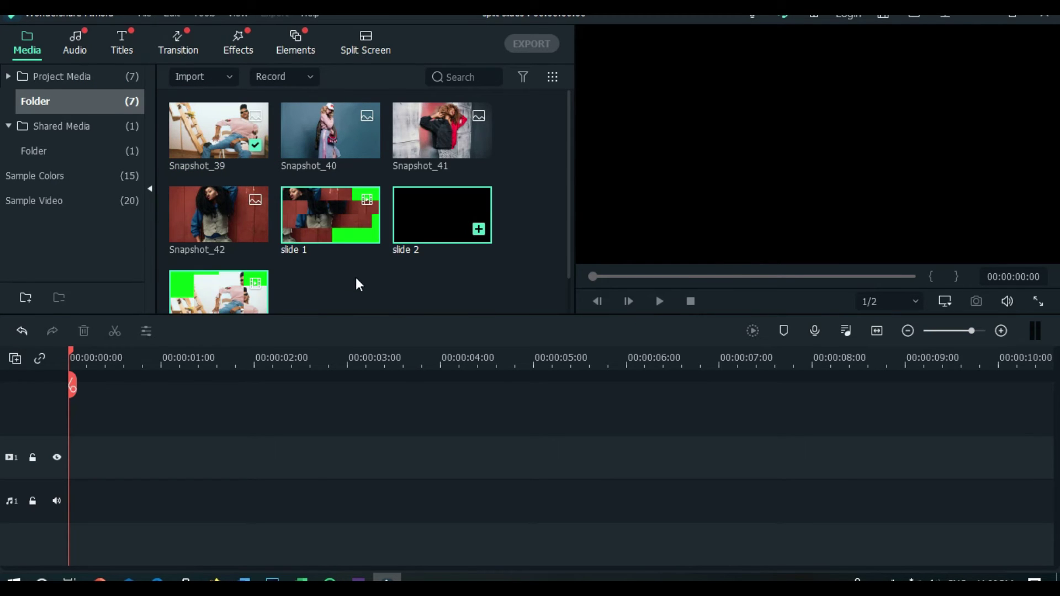
Place the slide 1 video at the start of track 1 and play it.
{"action": "scroll", "coordinate": [569, 161], "scroll_direction": "down", "scroll_amount": 2}
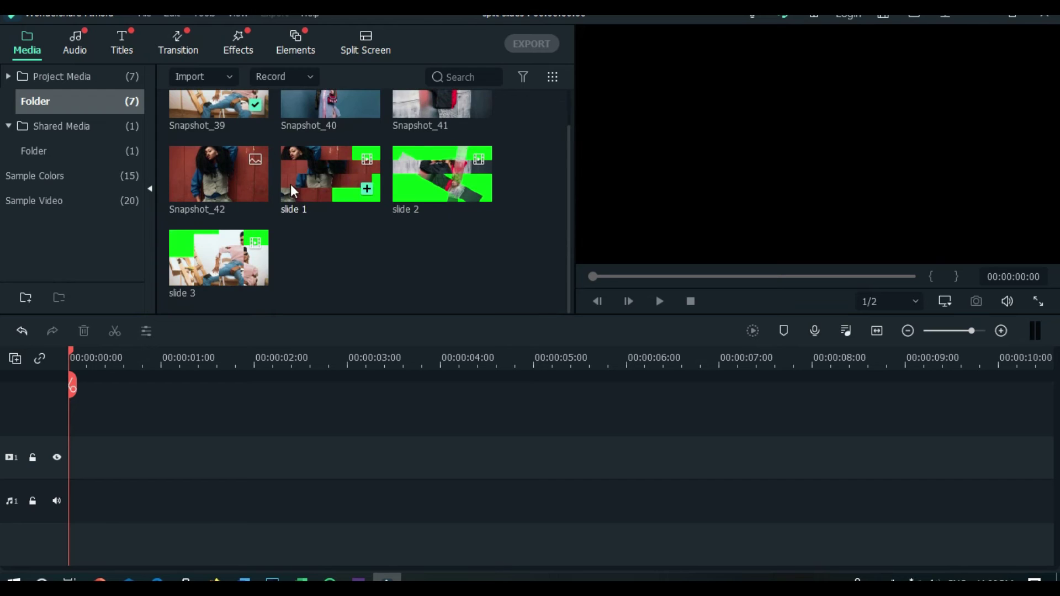
{"action": "left_click_drag", "start_coordinate": [215, 375], "coordinate": [102, 459]}
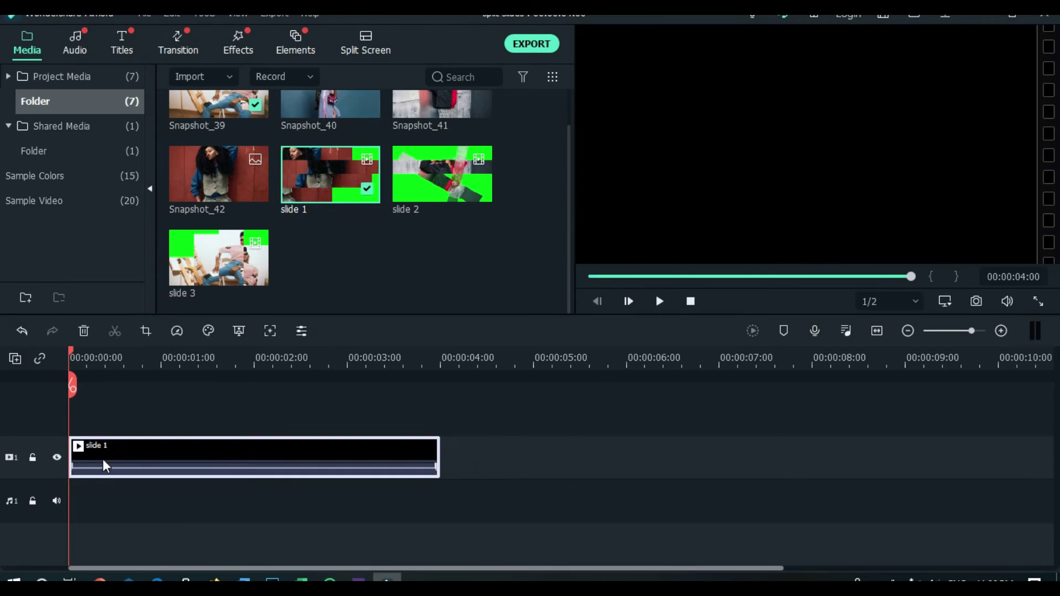
{"action": "key", "text": "space"}
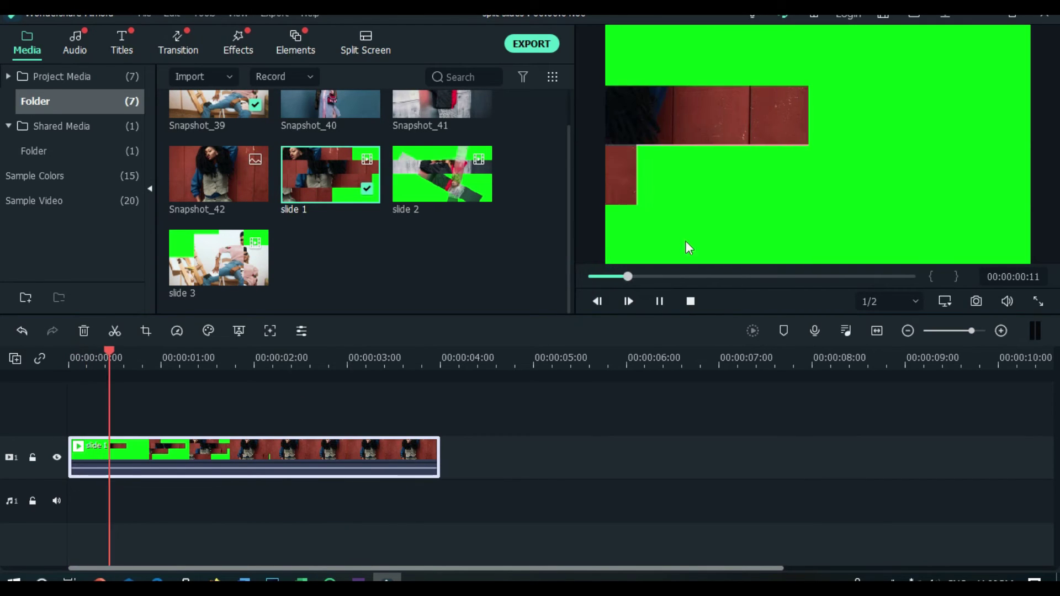
Place Snapshot_40 on track 1 beneath the slide 1 clip on track 2, and match its length to slide 1.
{"action": "left_click", "coordinate": [588, 277]}
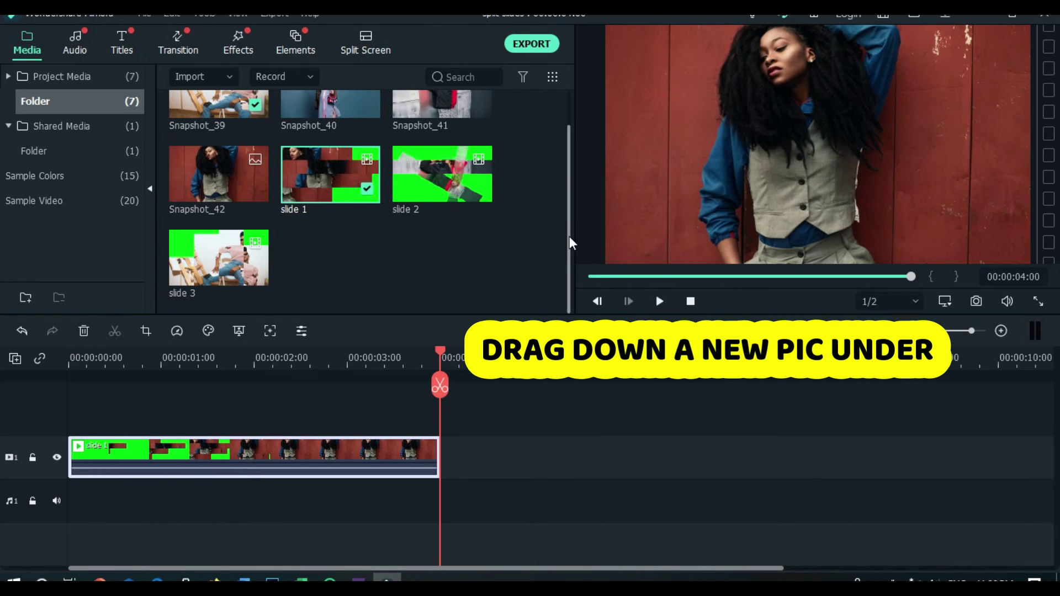
{"action": "scroll", "coordinate": [569, 236], "scroll_direction": "up", "scroll_amount": 1}
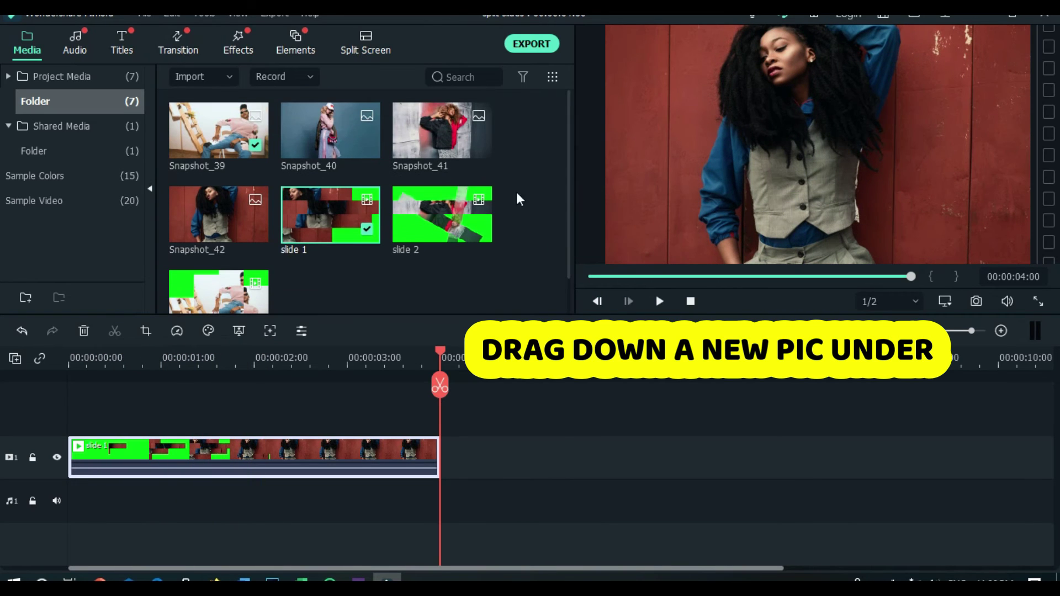
{"action": "left_click_drag", "start_coordinate": [292, 460], "coordinate": [107, 503]}
{"action": "left_click_drag", "start_coordinate": [471, 496], "coordinate": [440, 500]}
Remove the green from the slide 1 clip with Chroma Key and play the result from the start.
{"action": "double_click", "coordinate": [170, 443]}
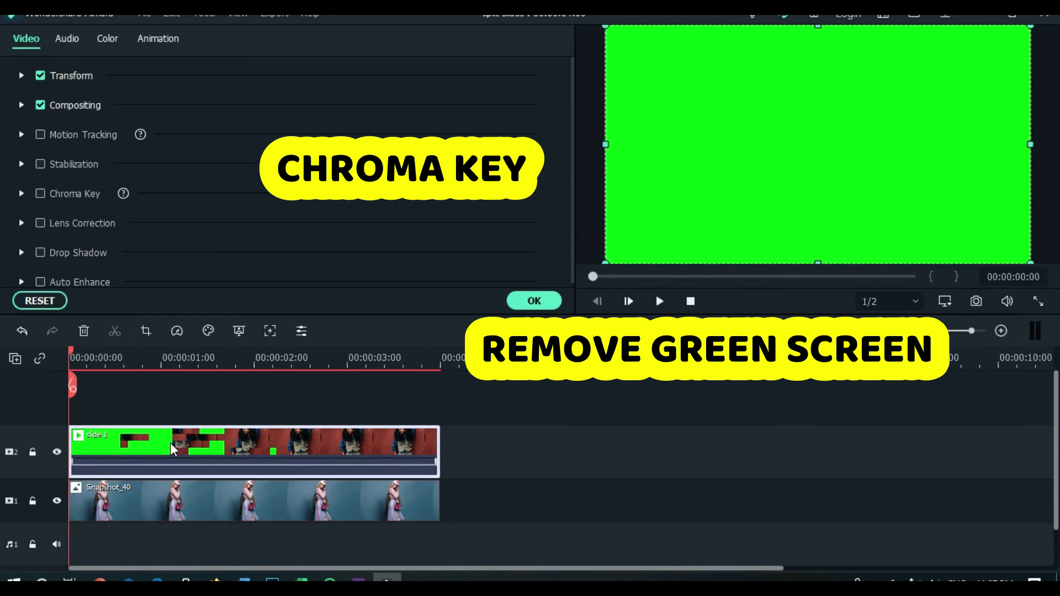
{"action": "left_click", "coordinate": [41, 194]}
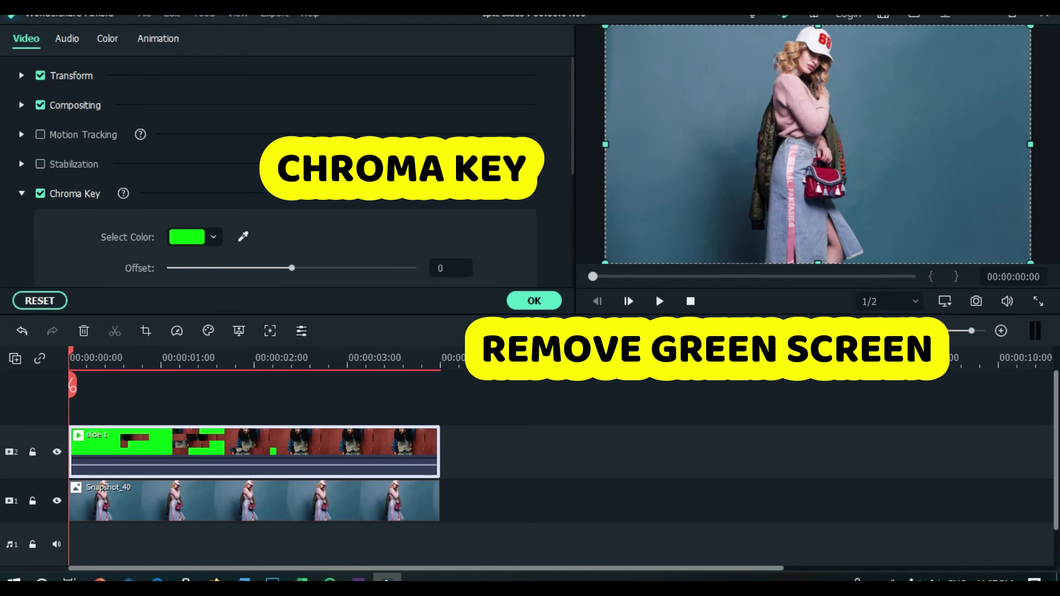
{"action": "left_click", "coordinate": [529, 302]}
{"action": "key", "text": "space"}
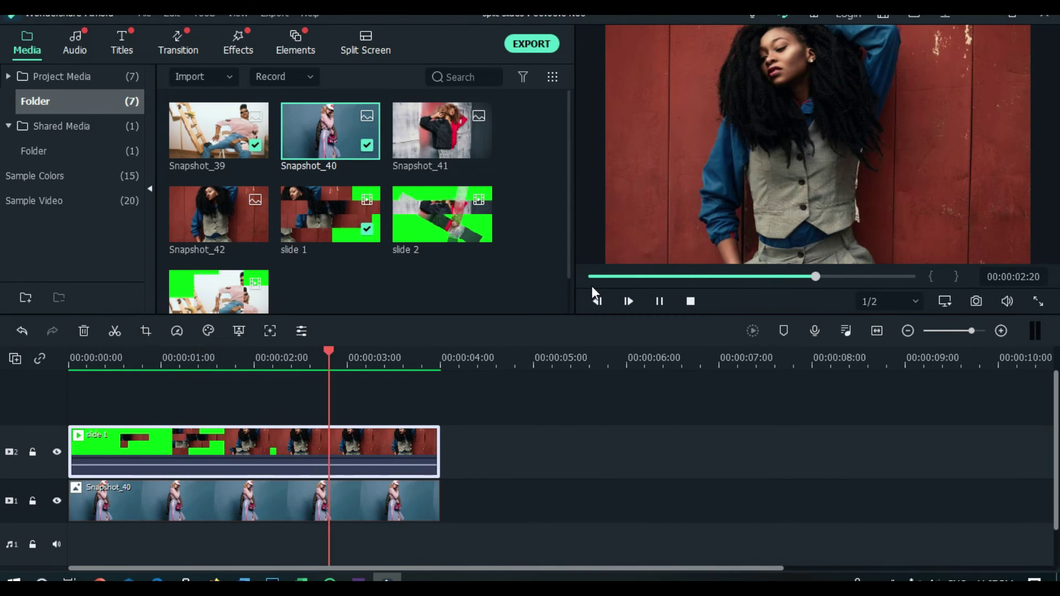
{"action": "left_click", "coordinate": [590, 276]}
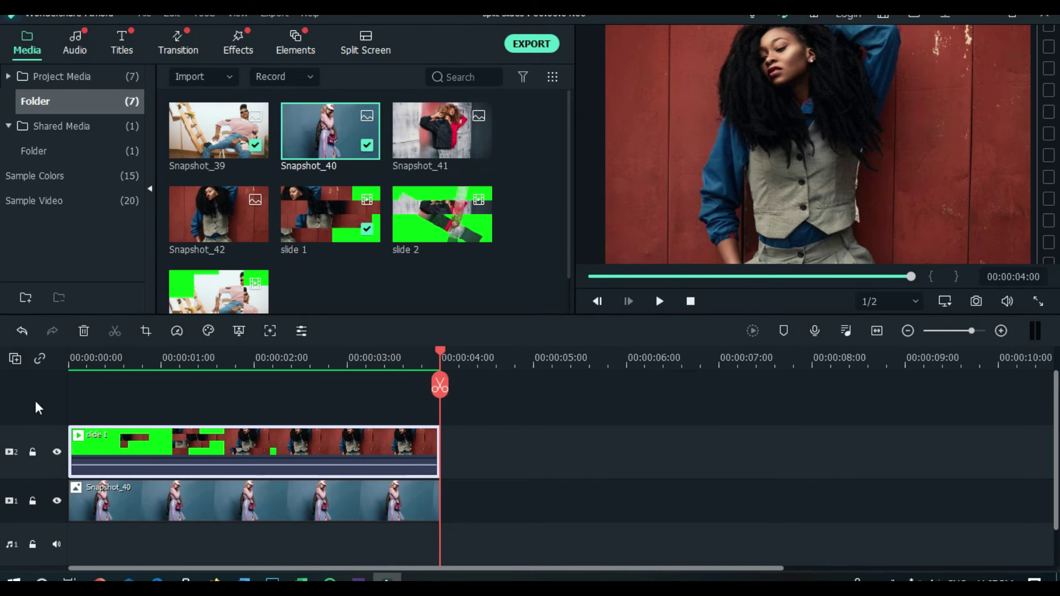
Reduce the track height and place the slide 3 video on track 3 at 00:00:01:20, where slide 1's green ends.
{"action": "left_click", "coordinate": [15, 359]}
{"action": "left_click", "coordinate": [223, 482]}
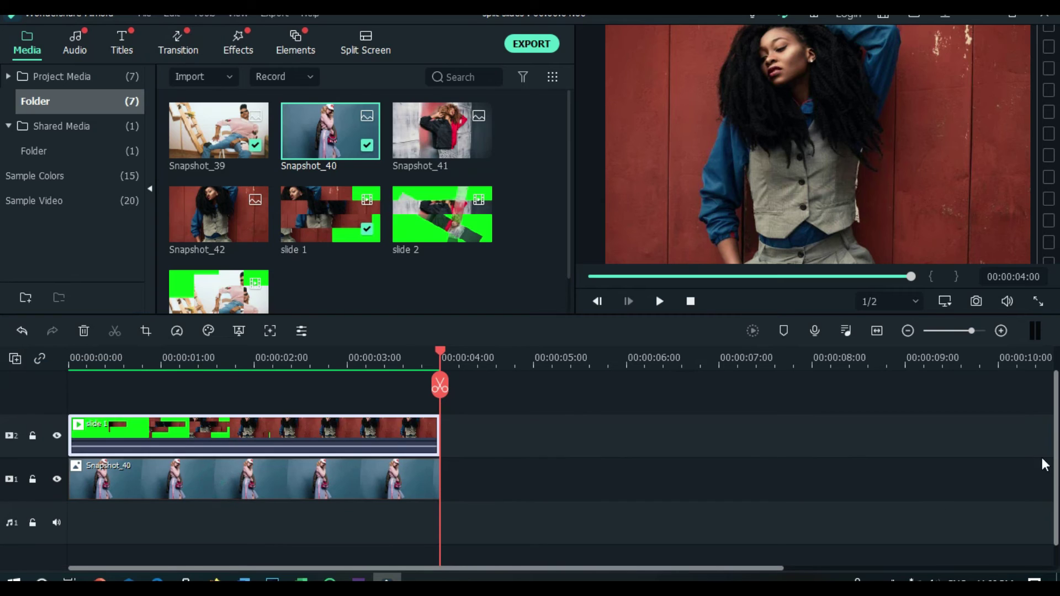
{"action": "left_click_drag", "start_coordinate": [440, 357], "coordinate": [237, 350]}
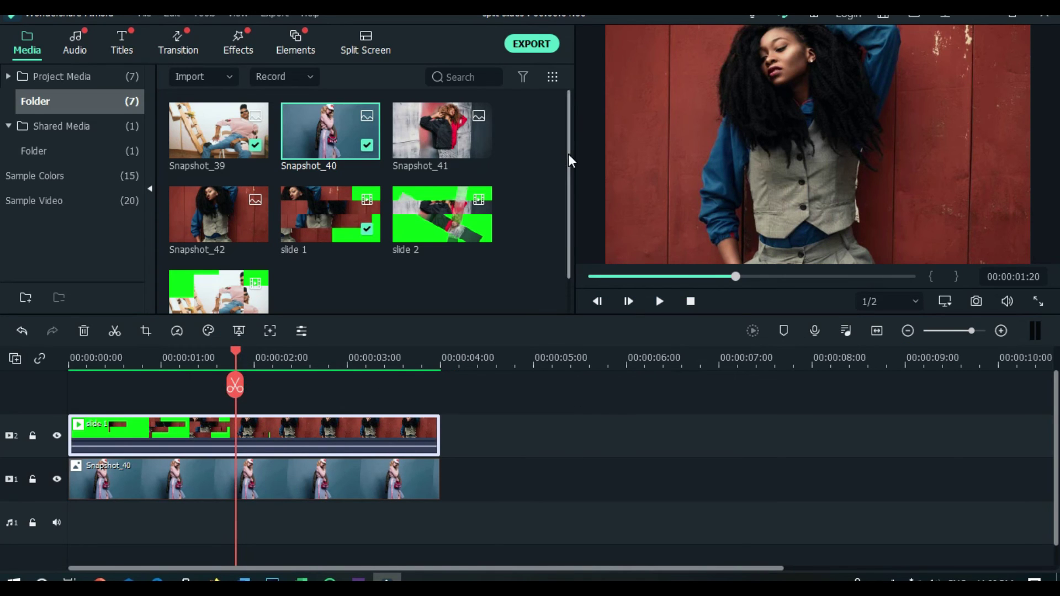
{"action": "scroll", "coordinate": [412, 273], "scroll_direction": "down", "scroll_amount": 2}
{"action": "left_click_drag", "start_coordinate": [217, 243], "coordinate": [466, 435]}
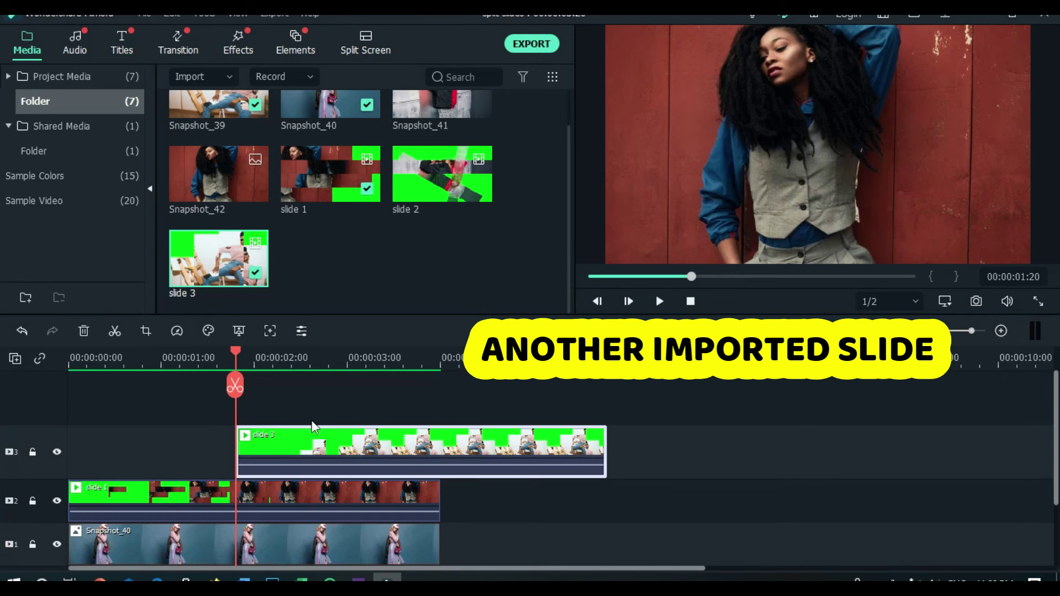
Preview the timeline, remove the green from the slide 3 clip with Chroma Key, and replay it from the start.
{"action": "key", "text": "Home"}
{"action": "key", "text": "space"}
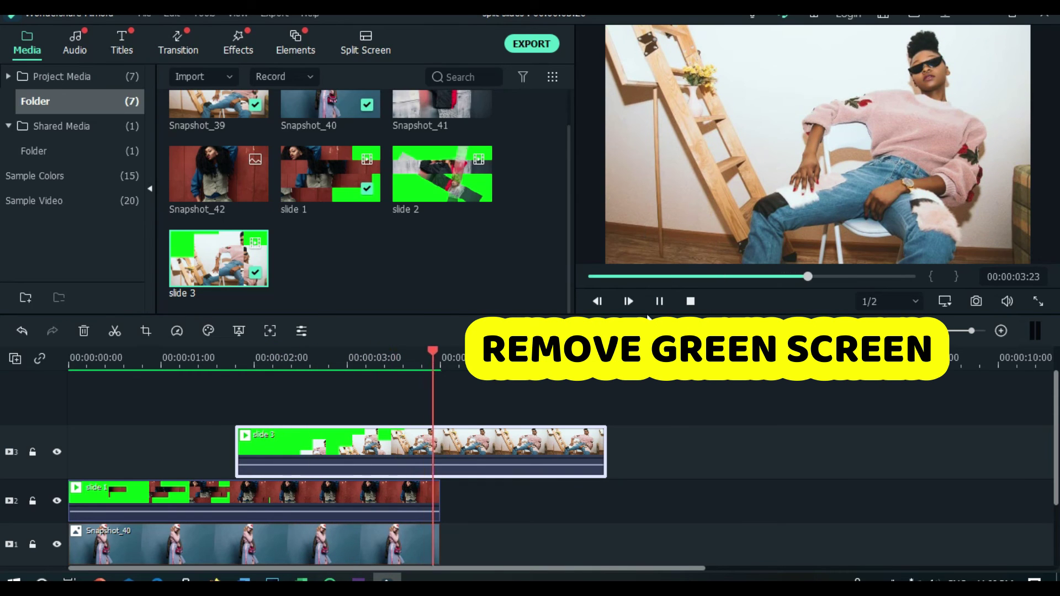
{"action": "left_click", "coordinate": [659, 302]}
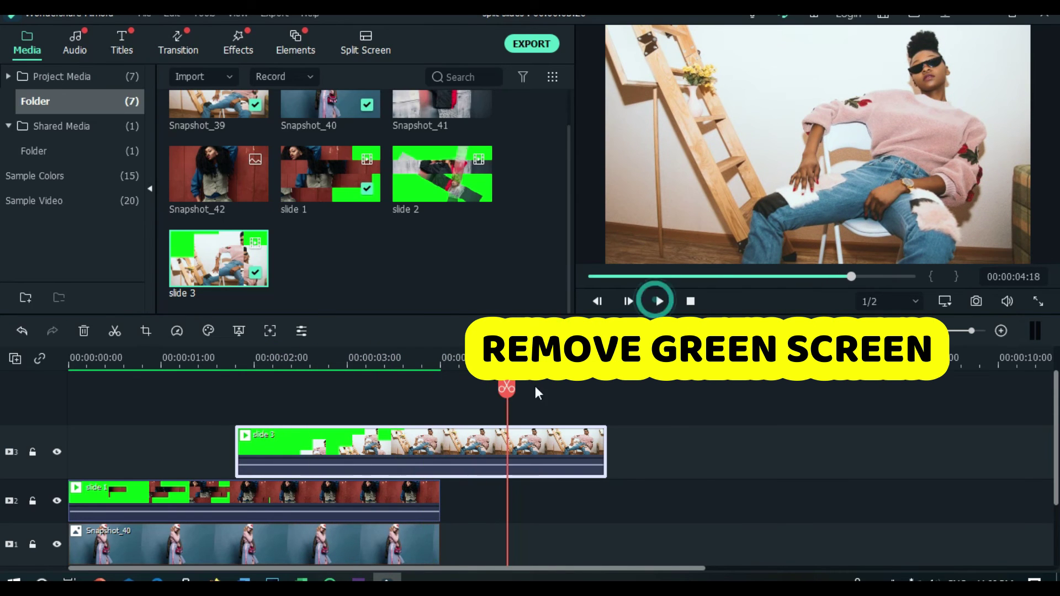
{"action": "double_click", "coordinate": [359, 446]}
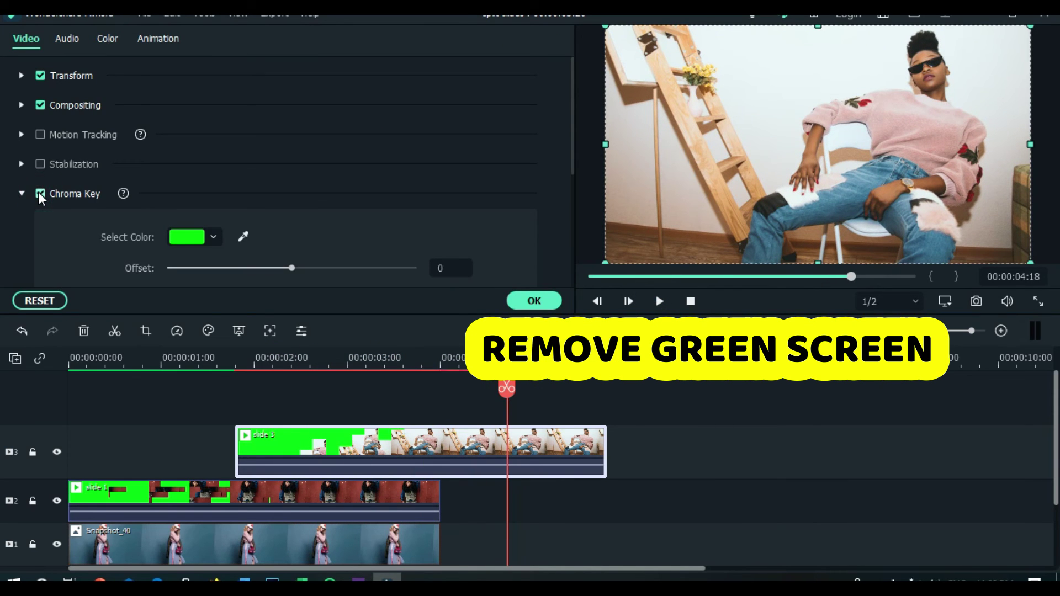
{"action": "left_click", "coordinate": [591, 278]}
{"action": "key", "text": "space"}
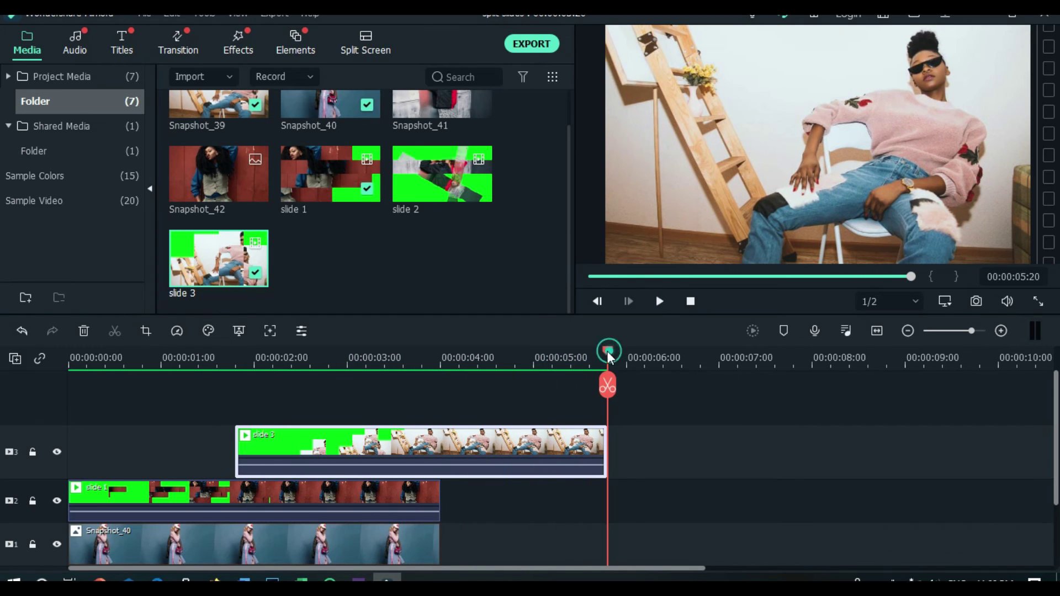
Place the slide 2 video on track 4 at 00:00:03:17, where slide 3's green ends.
{"action": "mouse_move", "coordinate": [408, 403]}
{"action": "left_mouse_down"}
{"action": "mouse_move", "coordinate": [397, 403]}
{"action": "mouse_move", "coordinate": [412, 408]}
{"action": "left_mouse_up"}
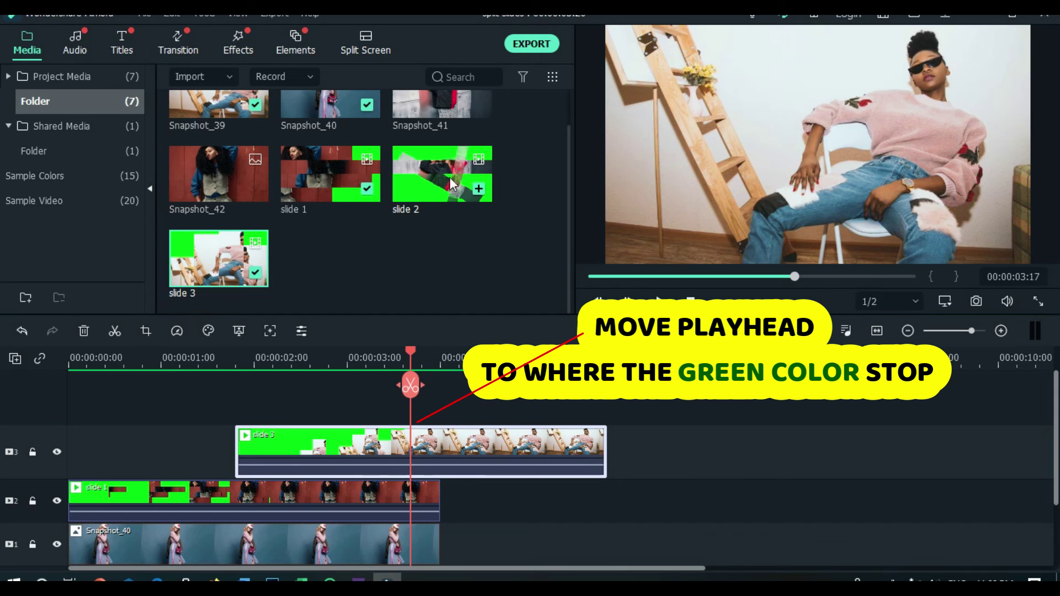
{"action": "left_click_drag", "start_coordinate": [439, 322], "coordinate": [417, 408]}
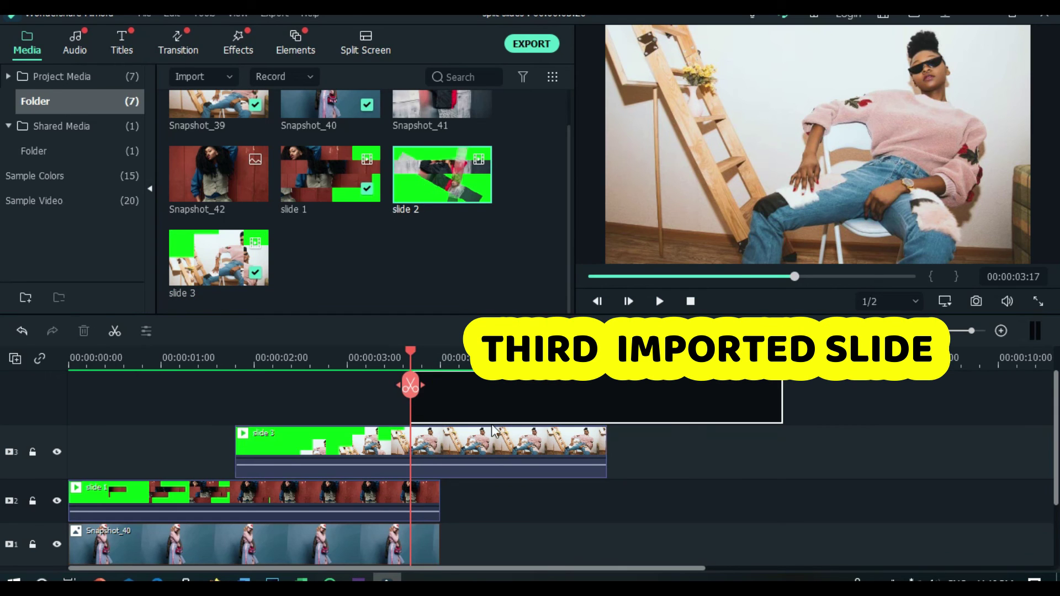
{"action": "left_click_drag", "start_coordinate": [493, 430], "coordinate": [479, 441]}
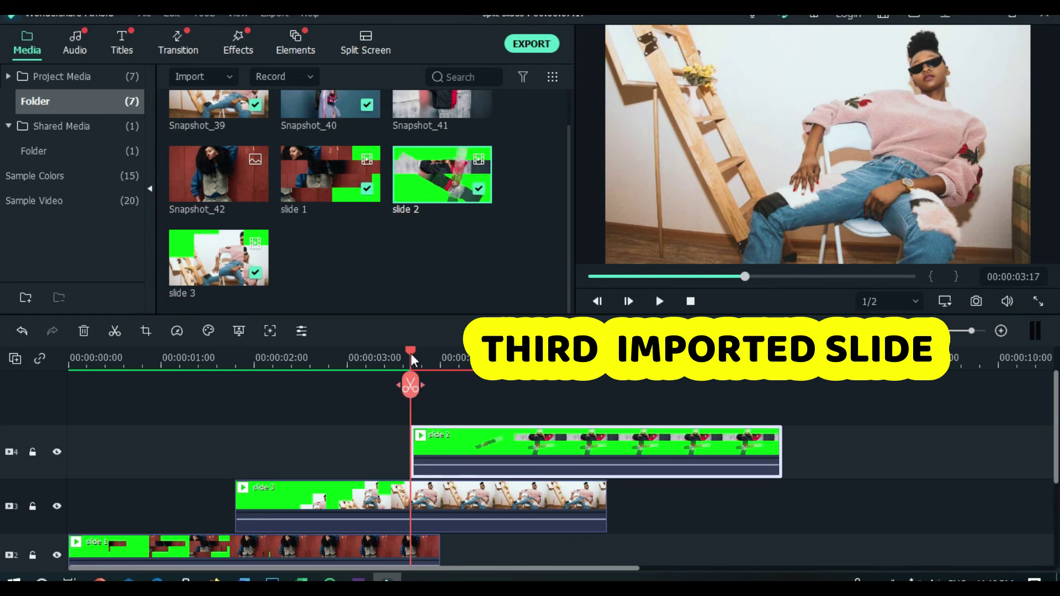
Remove the green from the slide 2 clip with Chroma Key and reduce the track height.
{"action": "left_click", "coordinate": [459, 366]}
{"action": "double_click", "coordinate": [495, 451]}
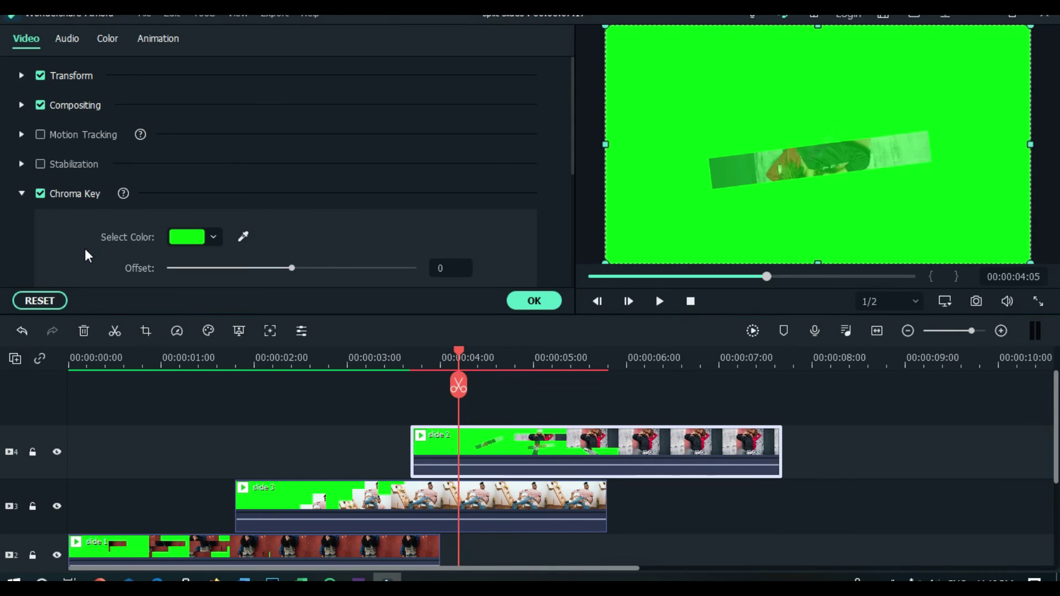
{"action": "left_click", "coordinate": [534, 301]}
{"action": "left_click", "coordinate": [15, 359]}
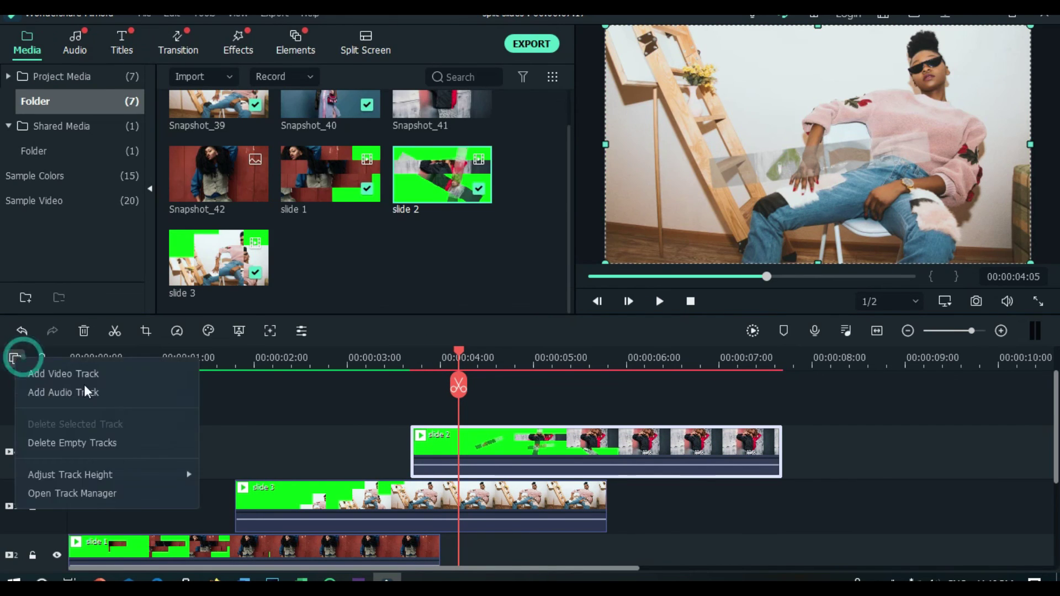
{"action": "left_click", "coordinate": [215, 482]}
Play the assembled split-slide sequence from the beginning to review all the slide transitions.
{"action": "left_click", "coordinate": [596, 301]}
{"action": "key", "text": "Return"}
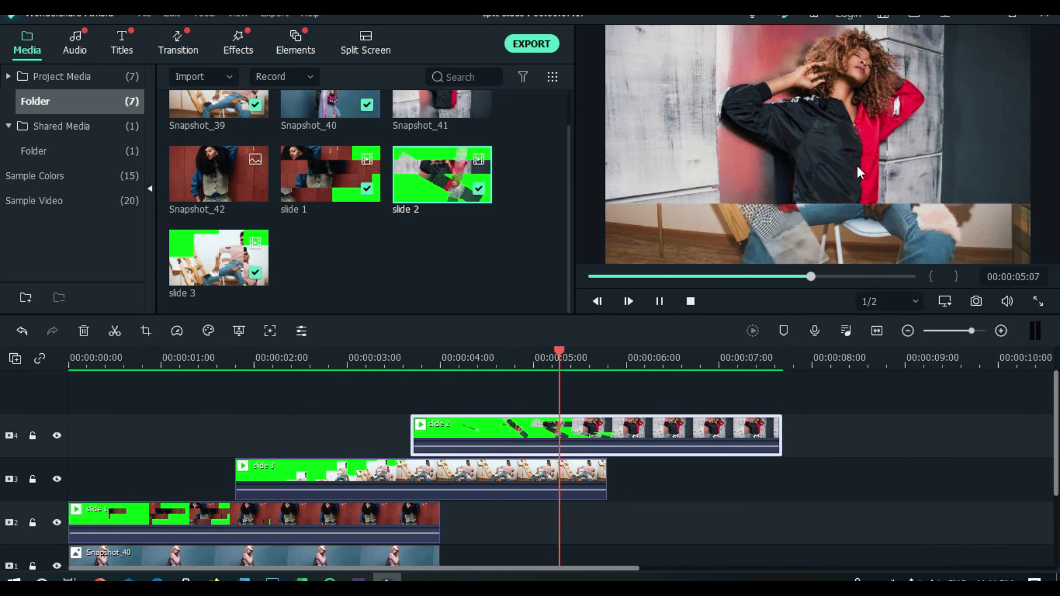
{"action": "left_click", "coordinate": [591, 277]}
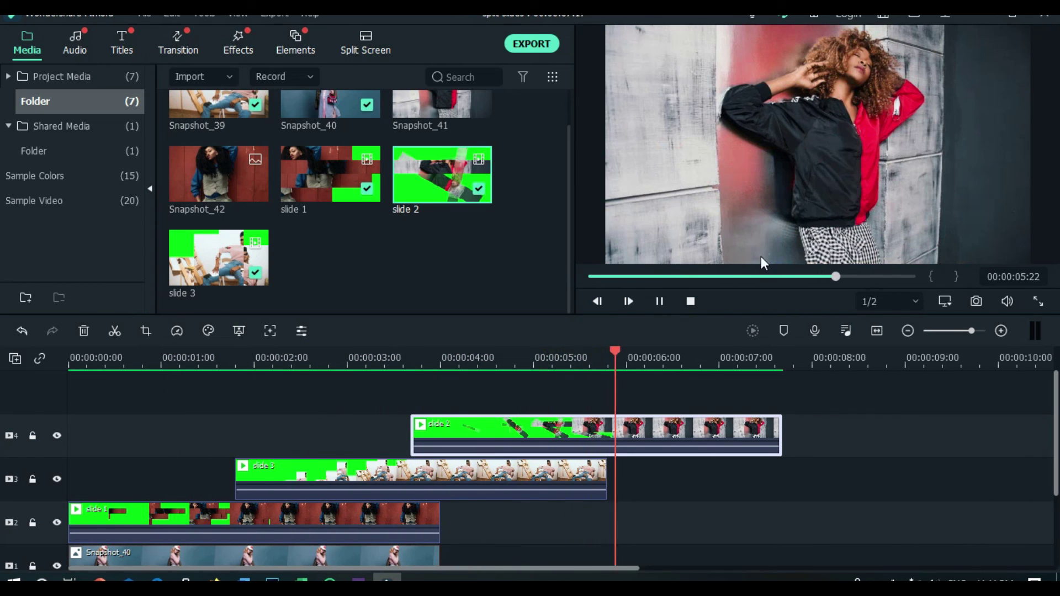
{"action": "left_click", "coordinate": [589, 277]}
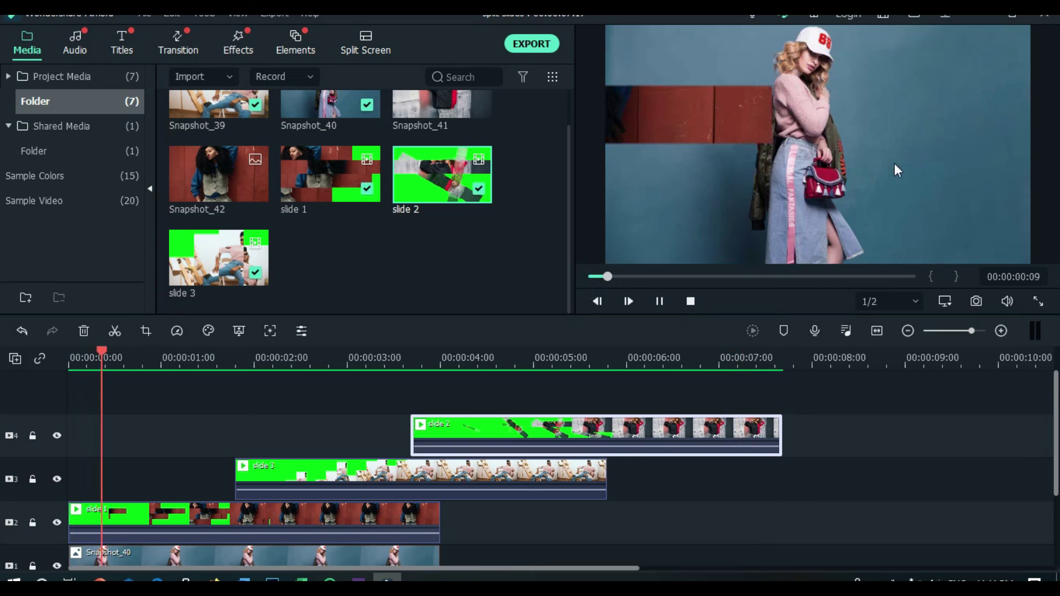